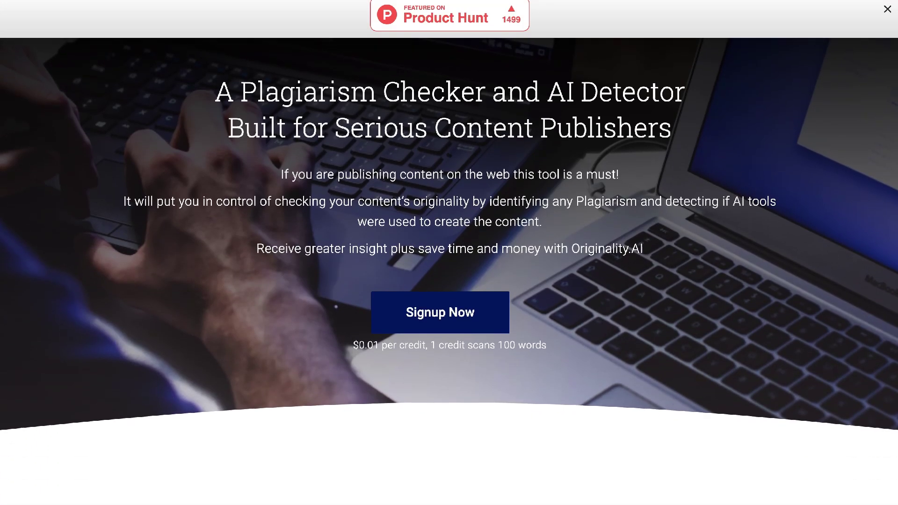
# - Scroll through the Originality.AI homepage features down to the $0.01-per-credit pricing section
pyautogui.scroll(-7, 449, 257)
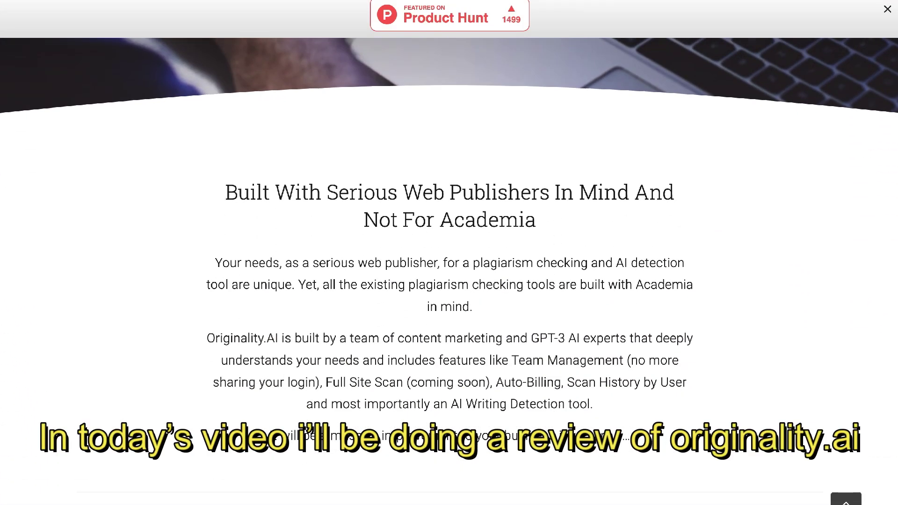
pyautogui.scroll(-3, 449, 272)
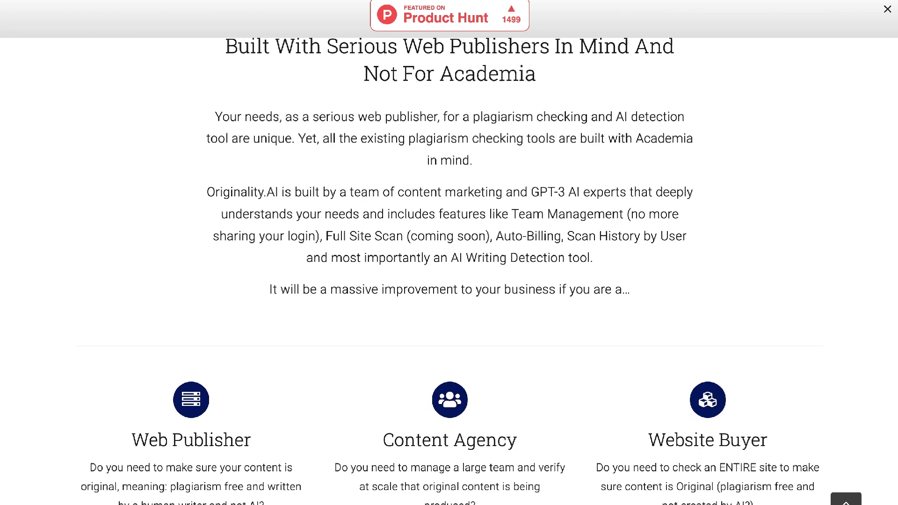
pyautogui.scroll(-5, 449, 271)
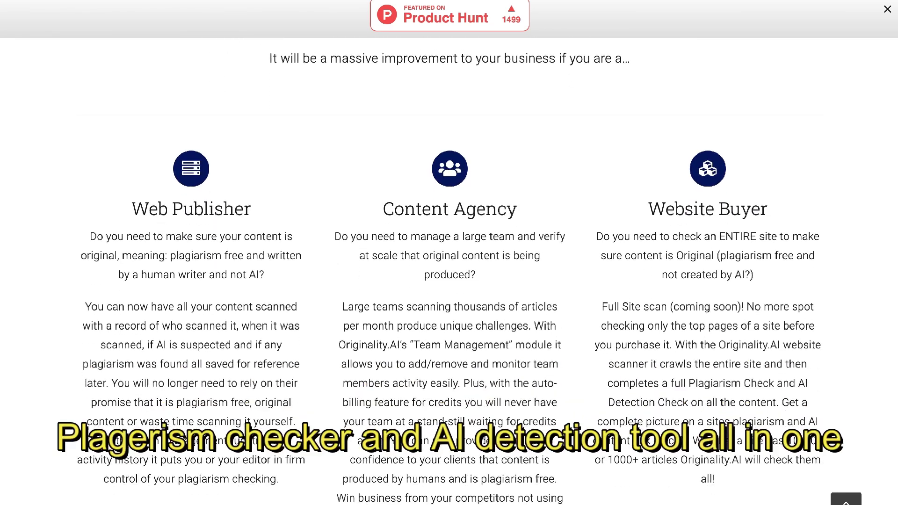
pyautogui.scroll(-6, 449, 271)
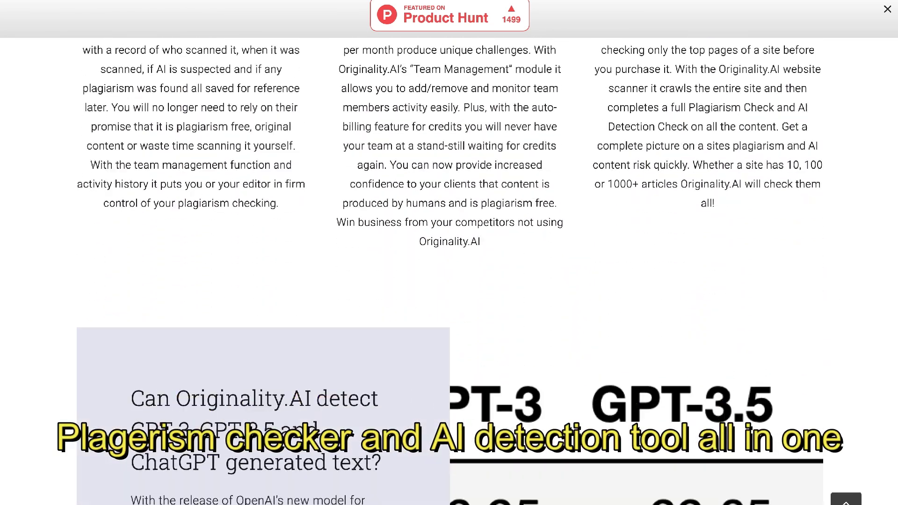
pyautogui.scroll(-7, 450, 272)
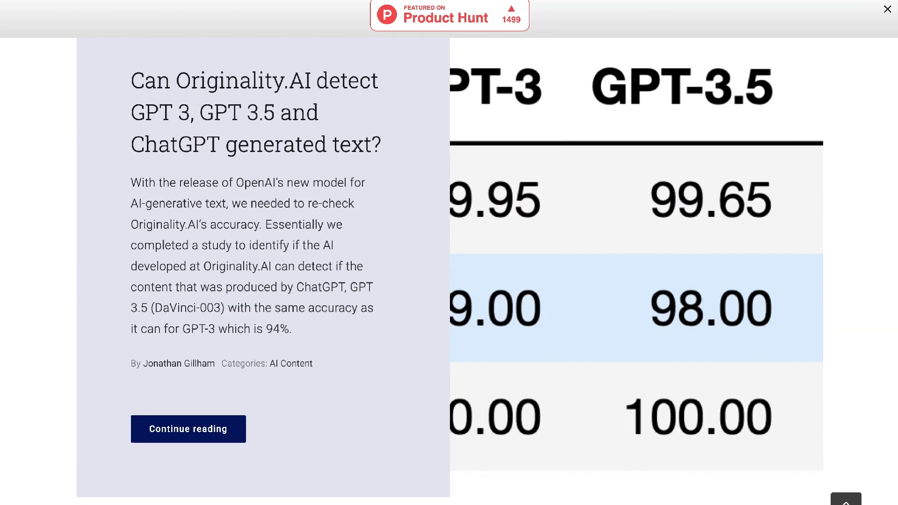
pyautogui.scroll(-1, 449, 271)
pyautogui.scroll(-2, 449, 271)
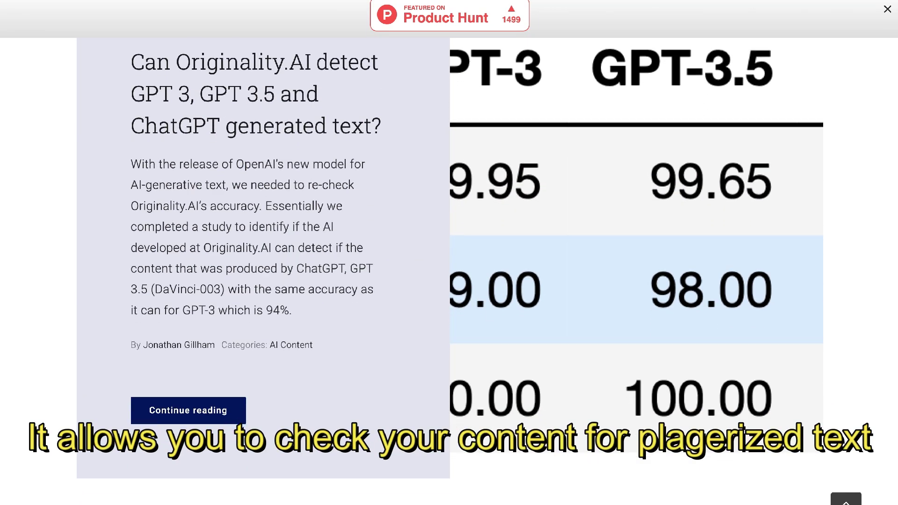
pyautogui.scroll(-4, 449, 272)
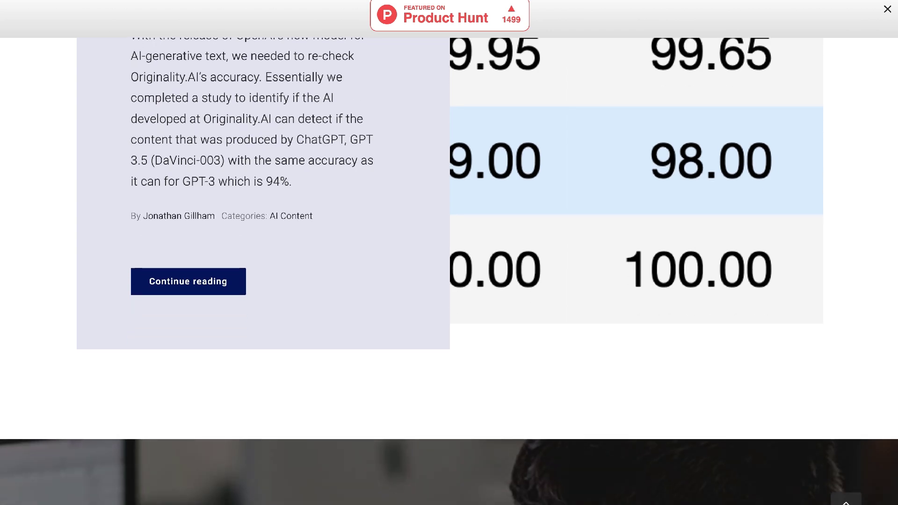
pyautogui.scroll(-5, 449, 272)
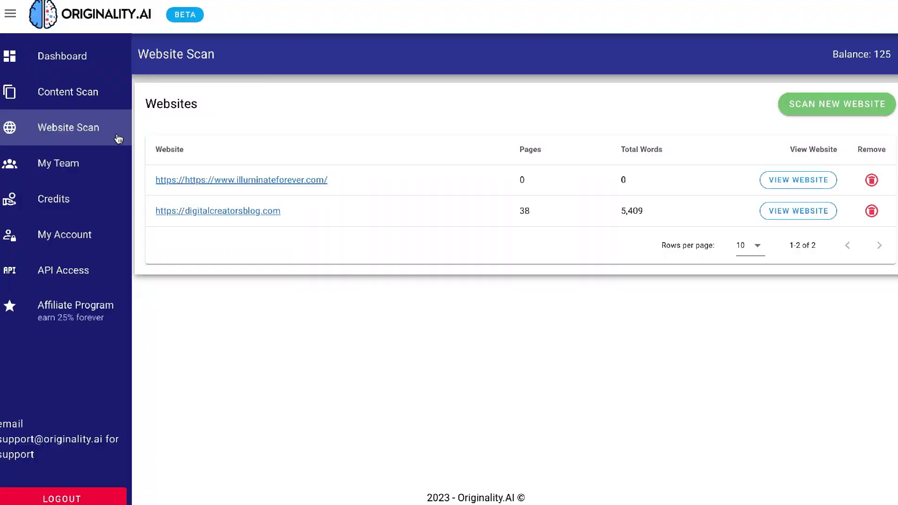
# - Start a new website scan for digitalcreatorsblog.com from Website Scan, then cancel the form
pyautogui.click(94, 93)
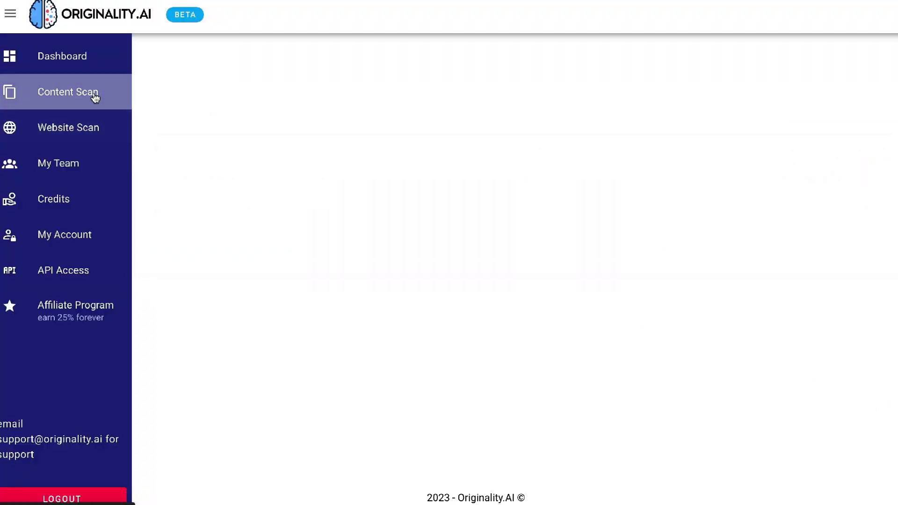
pyautogui.click(105, 125)
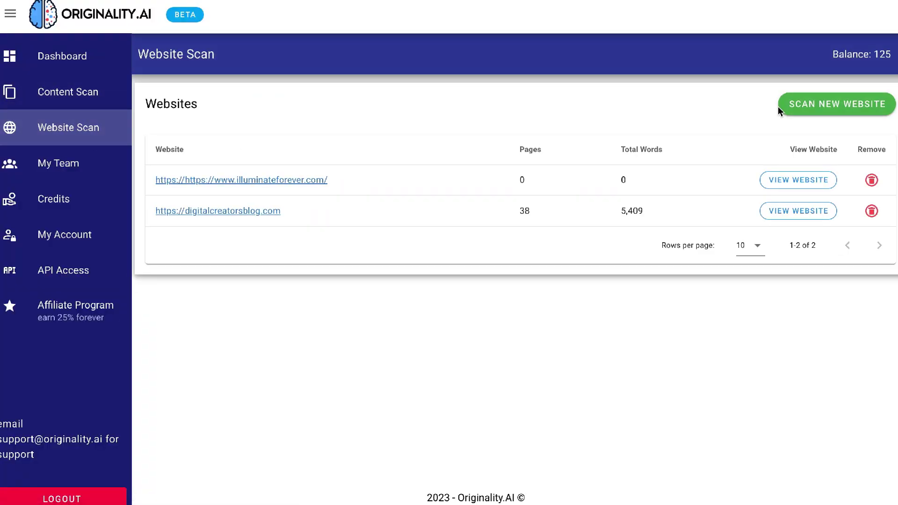
pyautogui.click(823, 104)
pyautogui.click(484, 178)
pyautogui.write('digitalcreatorsblog.com')
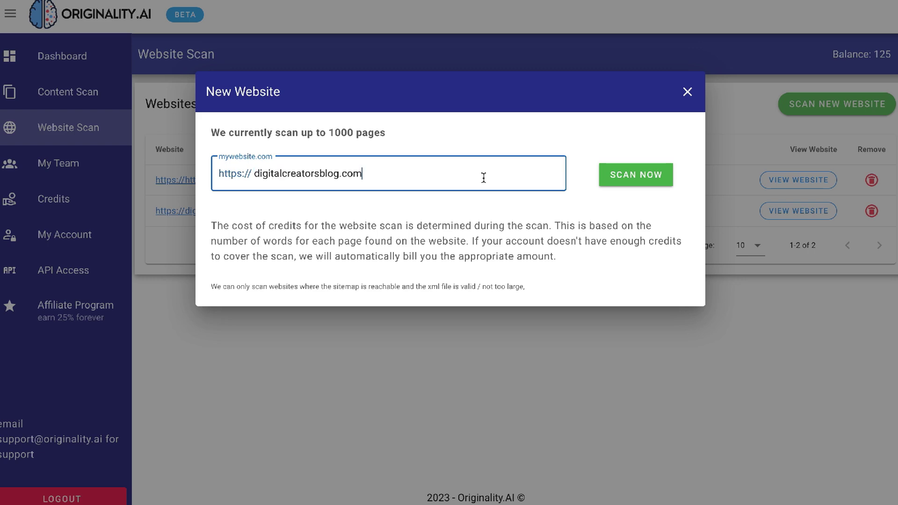
pyautogui.click(687, 92)
# - View the 38 scanned pages of digitalcreatorsblog.com with their original and AI percentages
pyautogui.click(807, 216)
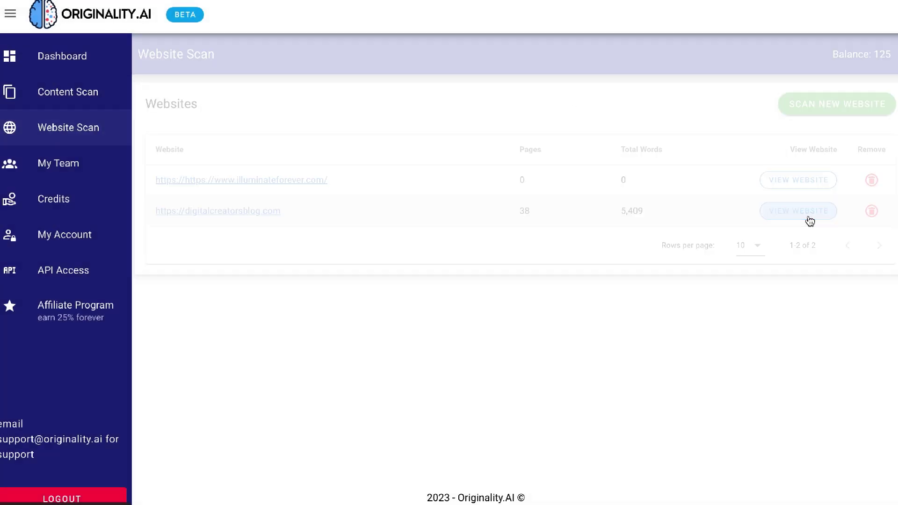
pyautogui.scroll(-1, 810, 301)
pyautogui.scroll(-3, 810, 302)
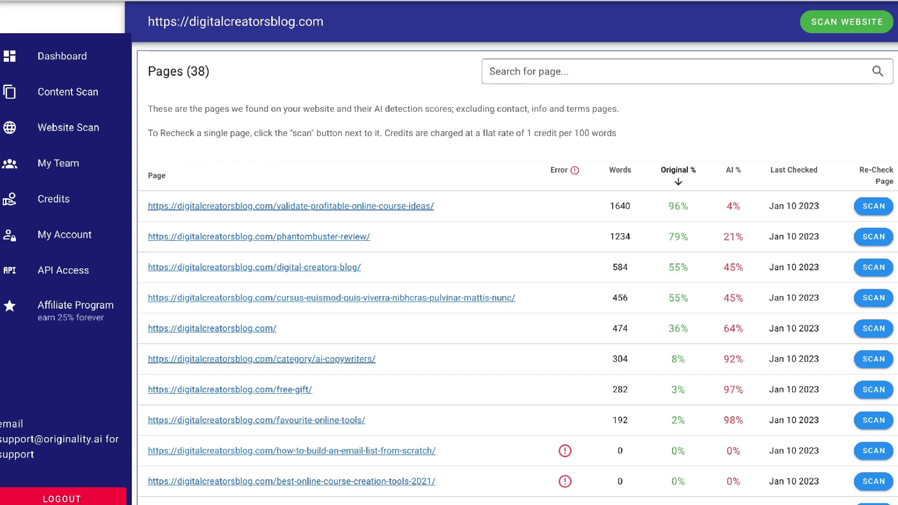
# - Copy the blog article text and paste it into the Content Scan text box
pyautogui.scroll(-1, 518, 280)
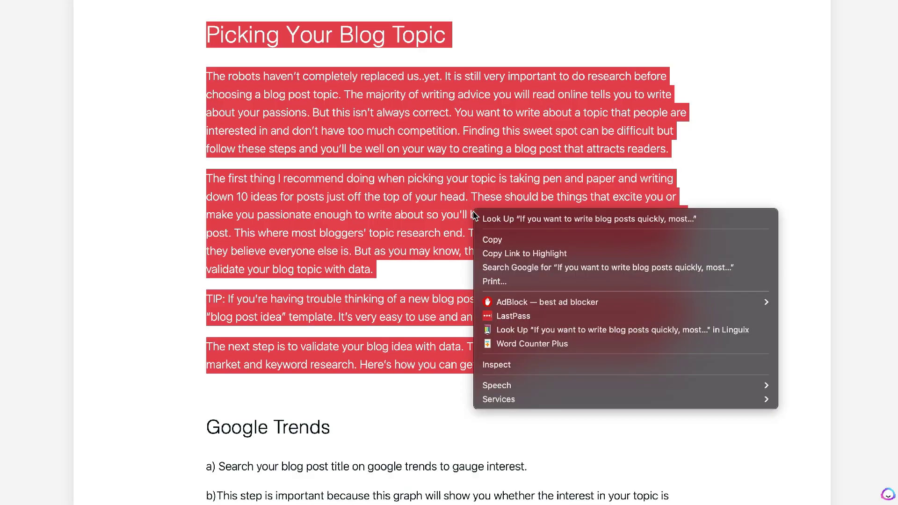
pyautogui.click(493, 239)
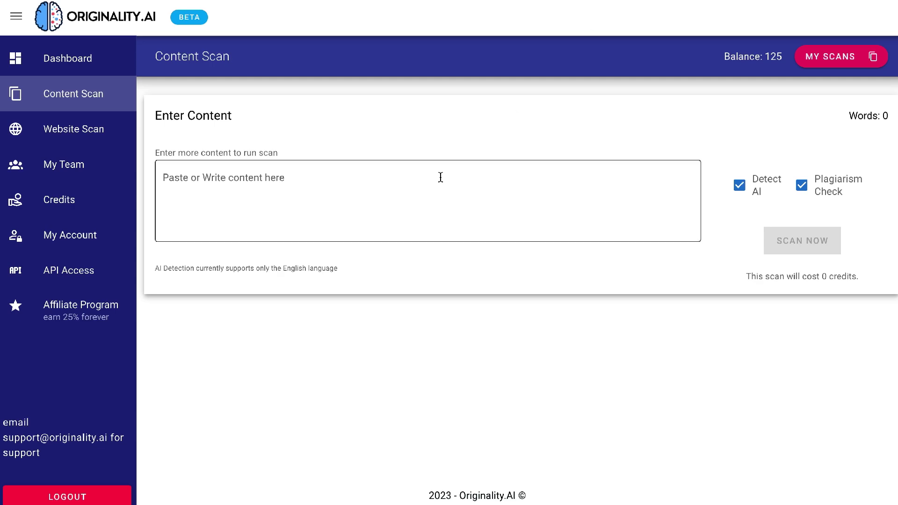
pyautogui.click(439, 177)
pyautogui.hotkey('ctrl', 'v')
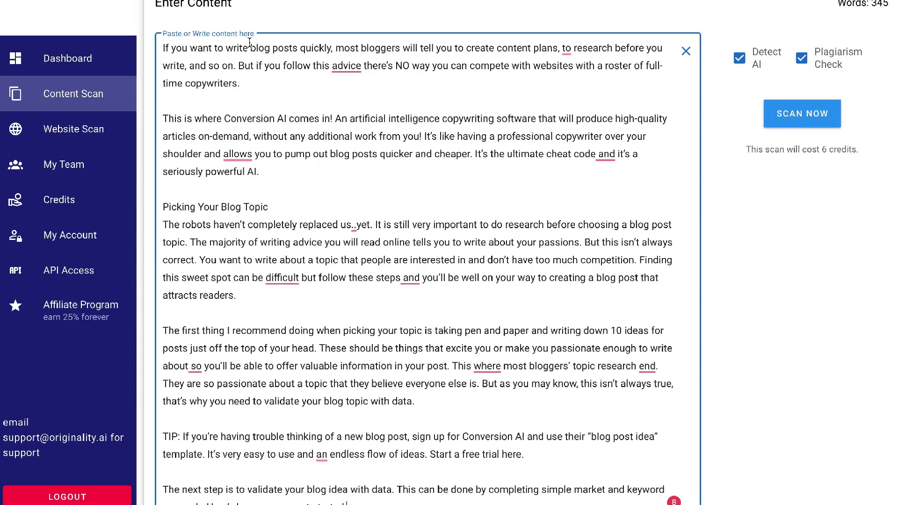
# - Open a recent scan's results from the Dashboard, showing 93% AI and 100% plagiarism
pyautogui.click(75, 58)
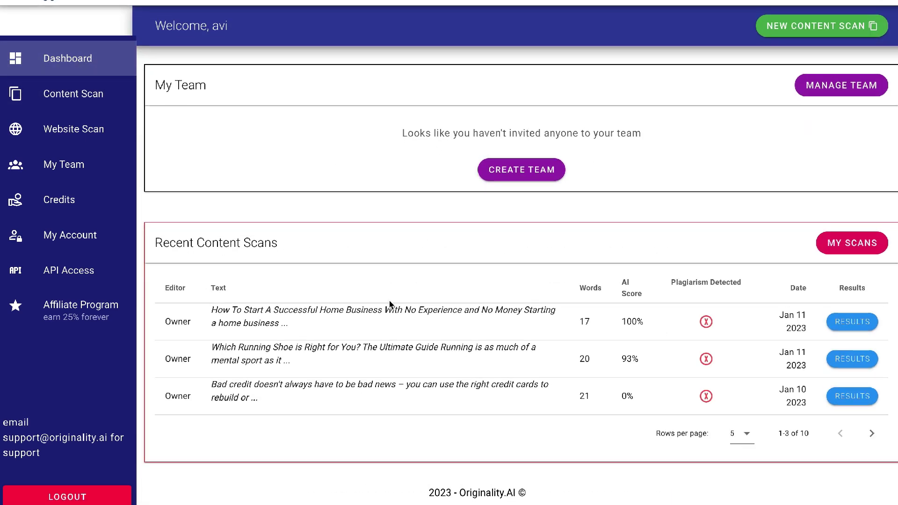
pyautogui.click(832, 363)
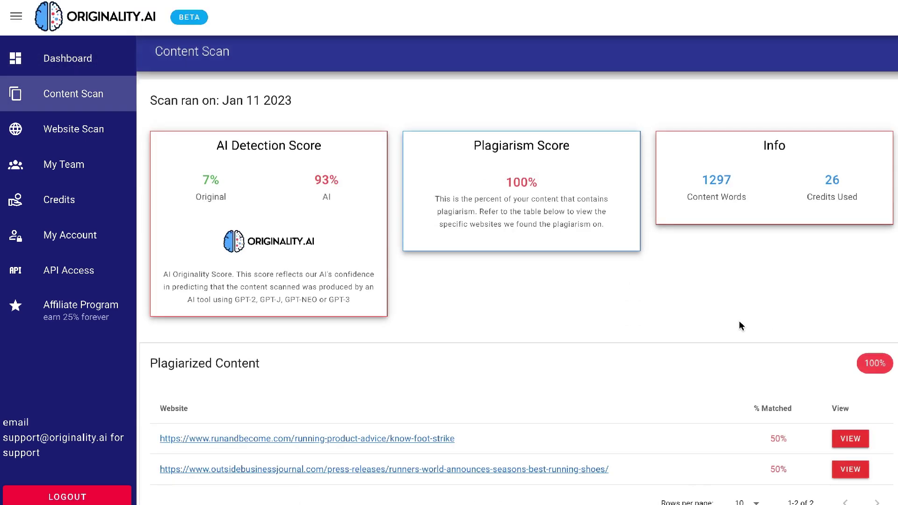
pyautogui.scroll(-1, 625, 305)
pyautogui.scroll(-2, 866, 280)
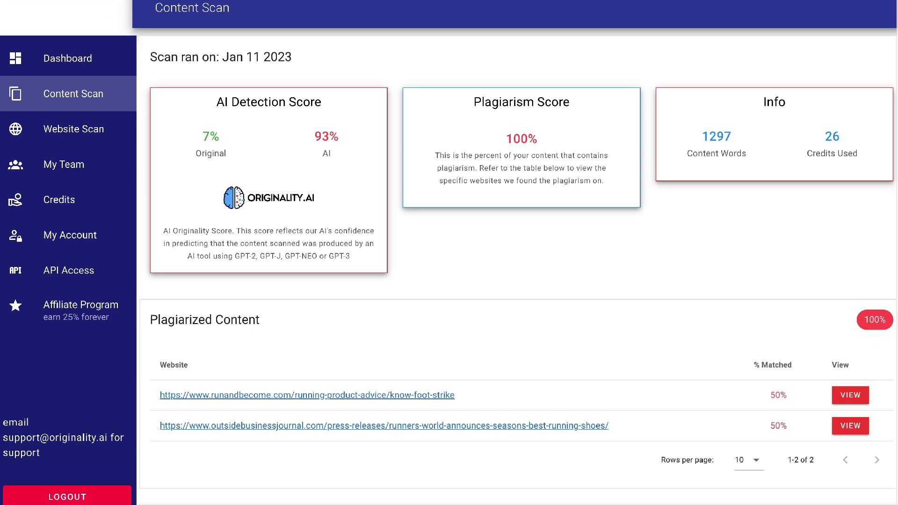
pyautogui.scroll(-2, 517, 253)
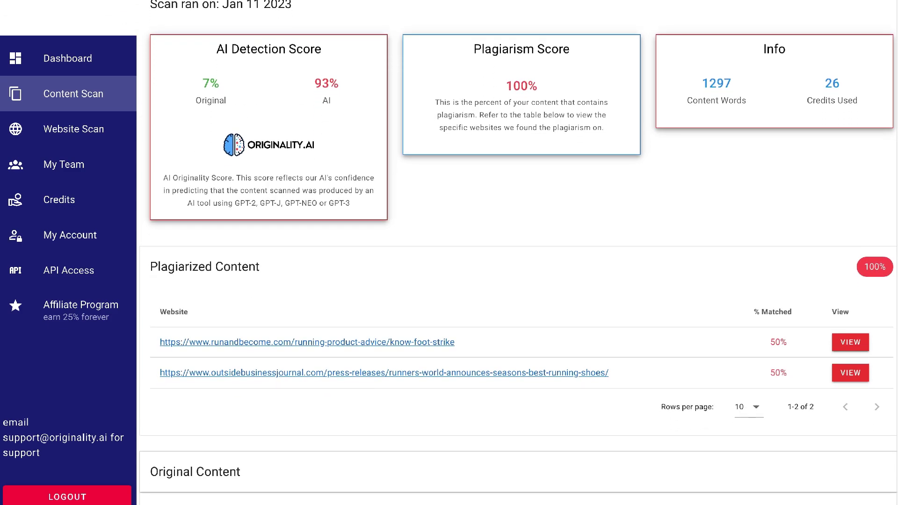
pyautogui.scroll(-10, 517, 252)
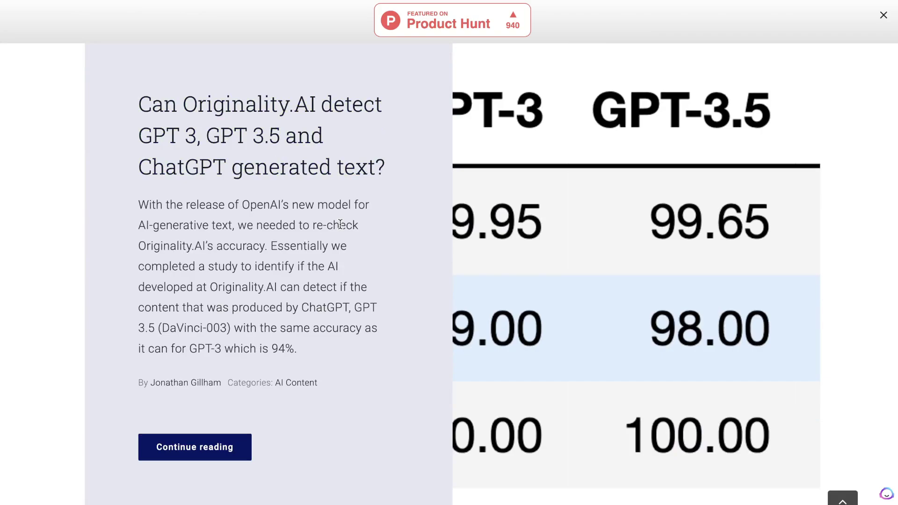
# - Scroll the Originality.AI homepage and go to the Signup Now page
pyautogui.scroll(-10, 599, 265)
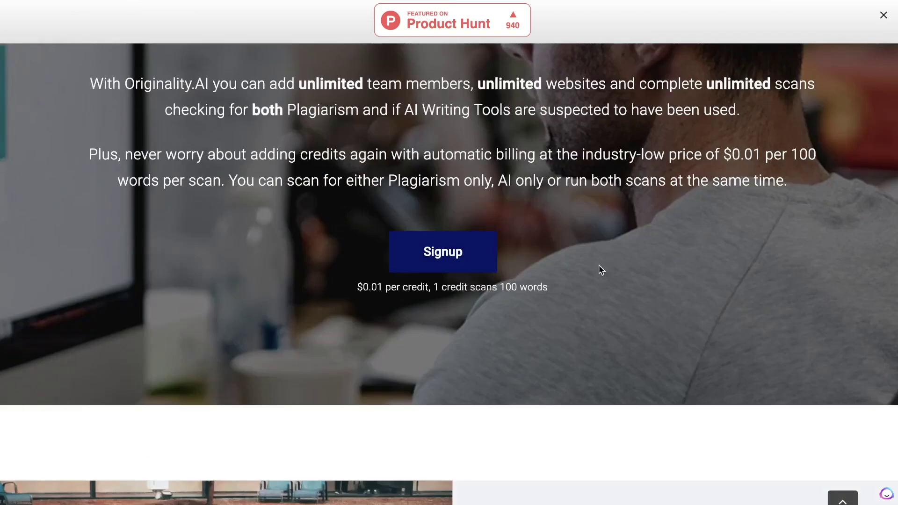
pyautogui.scroll(15, 600, 267)
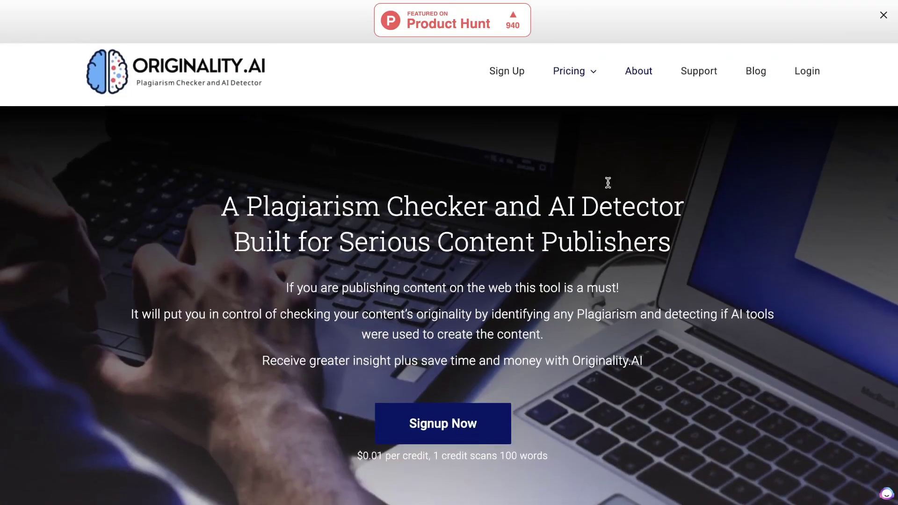
pyautogui.click(461, 423)
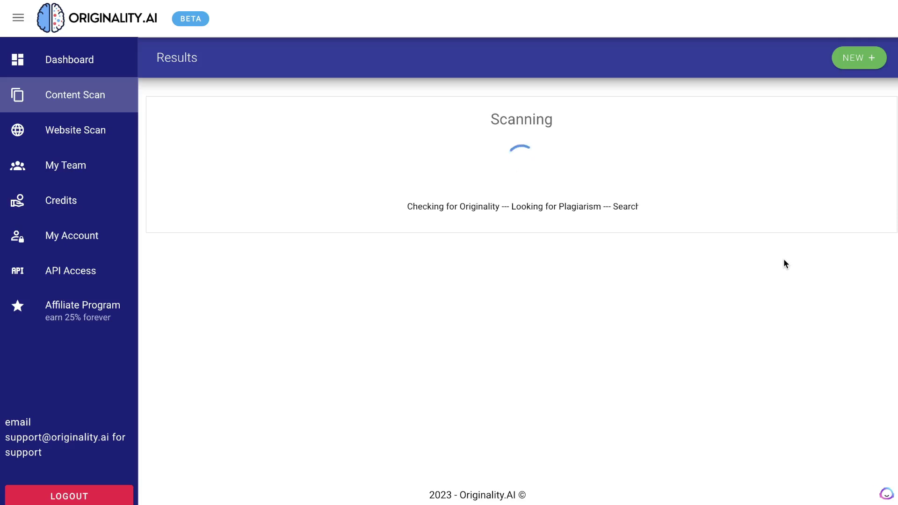
# - Highlight the Scan Complete heading, the 98% AI score and the 2% plagiarism figure
pyautogui.moveTo(473, 119); pyautogui.dragTo(577, 125)
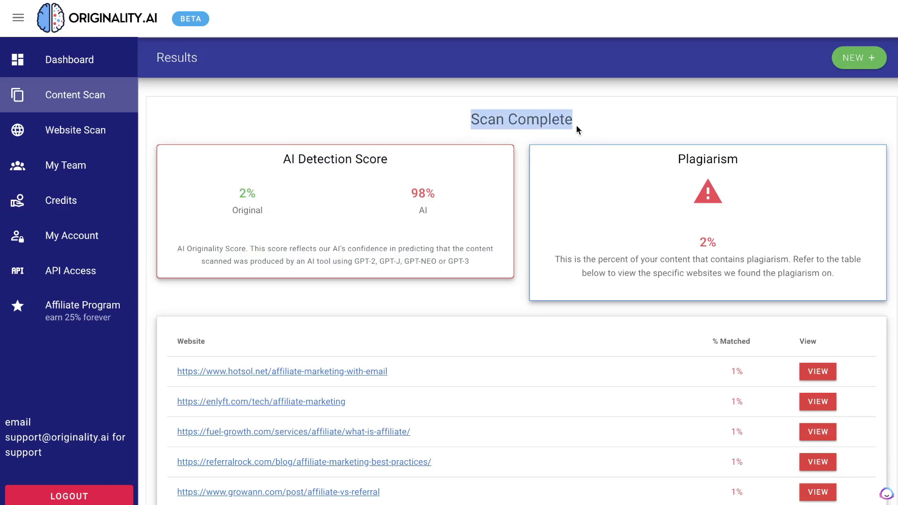
pyautogui.click(412, 215)
pyautogui.moveTo(411, 193); pyautogui.dragTo(437, 193)
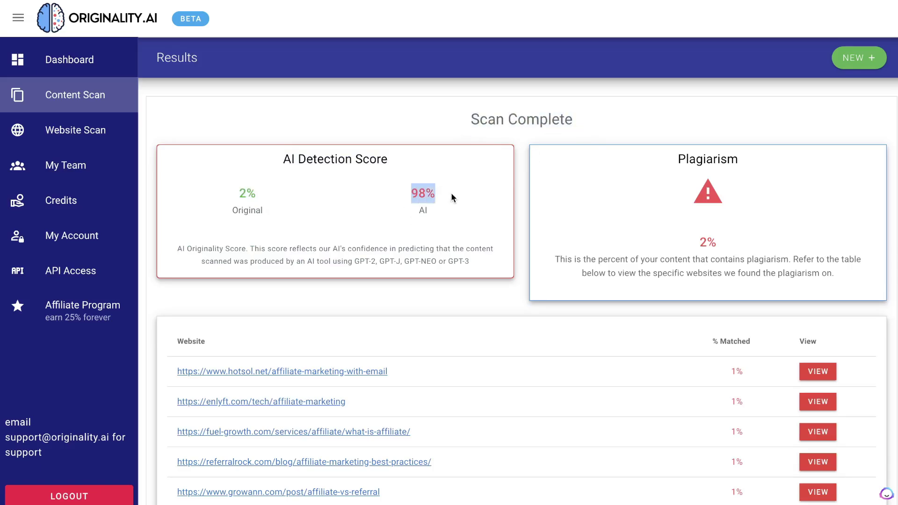
pyautogui.click(285, 195)
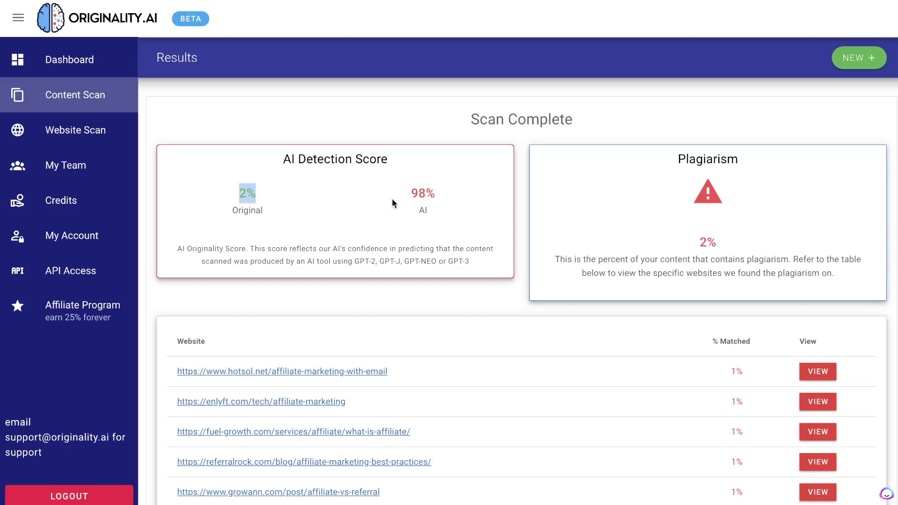
pyautogui.moveTo(410, 205); pyautogui.dragTo(445, 202)
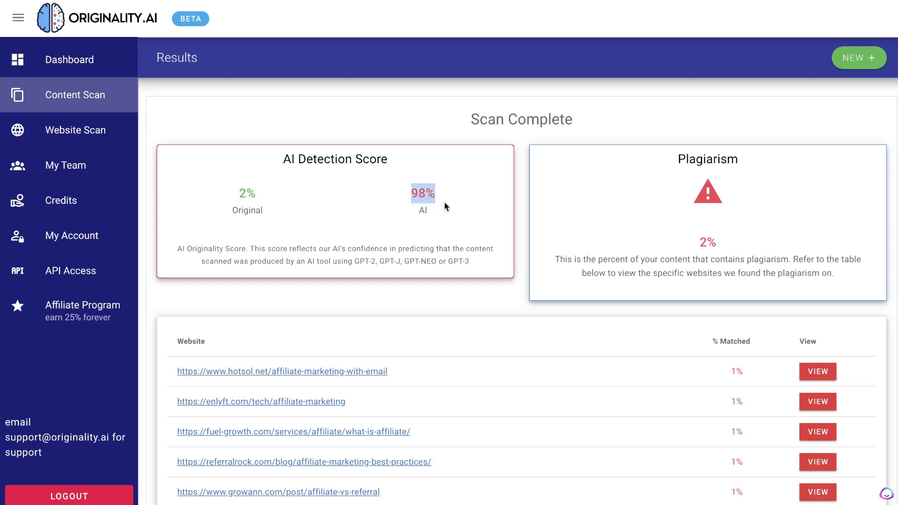
pyautogui.click(230, 202)
pyautogui.click(672, 210)
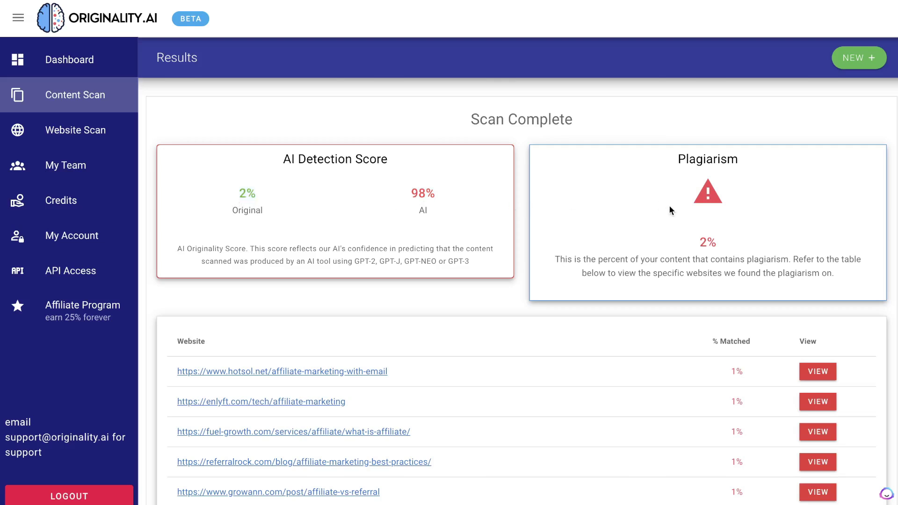
pyautogui.moveTo(676, 250); pyautogui.dragTo(715, 247)
pyautogui.scroll(-1, 716, 250)
pyautogui.scroll(1, 626, 210)
pyautogui.moveTo(429, 193); pyautogui.dragTo(439, 200)
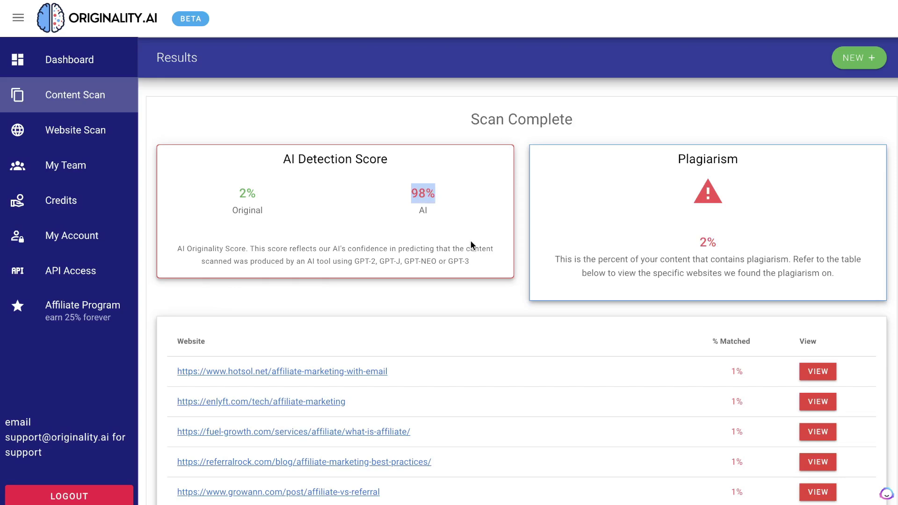
pyautogui.scroll(-1, 471, 241)
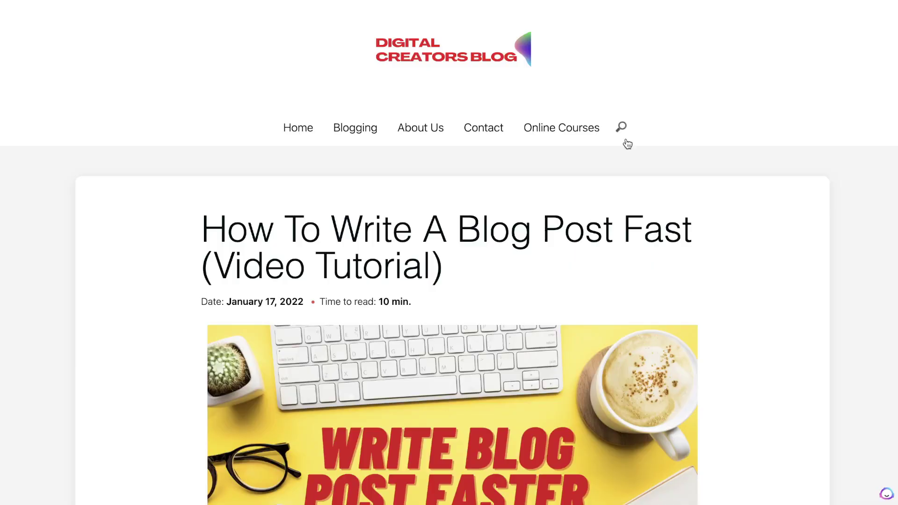
pyautogui.scroll(-5, 627, 142)
pyautogui.scroll(3, 626, 138)
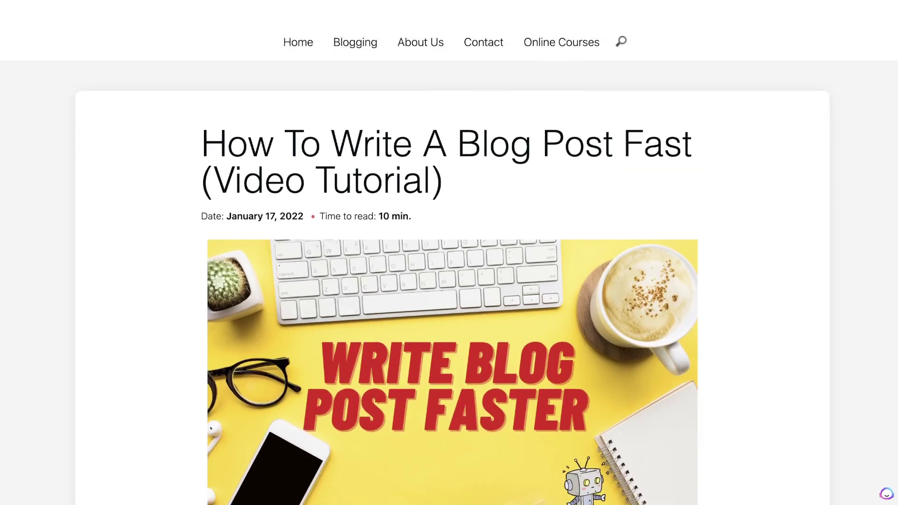
pyautogui.scroll(-12, 669, 273)
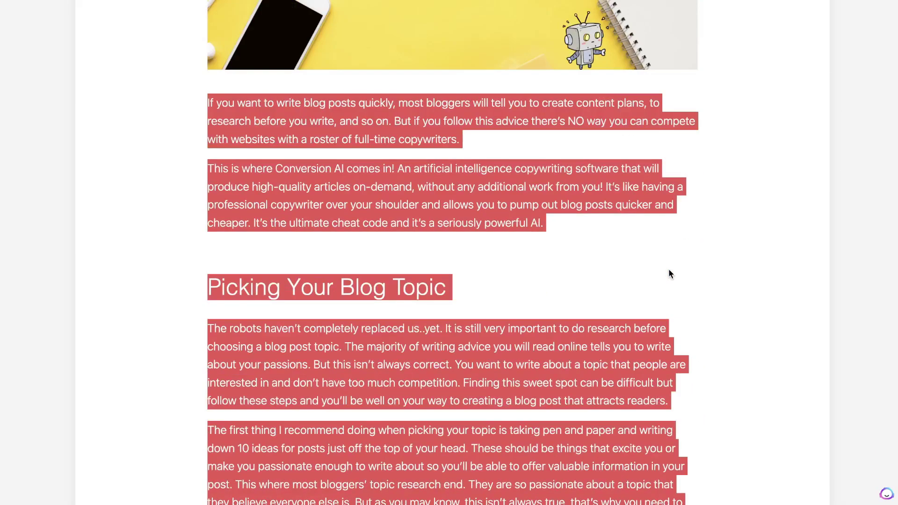
pyautogui.scroll(-7, 667, 242)
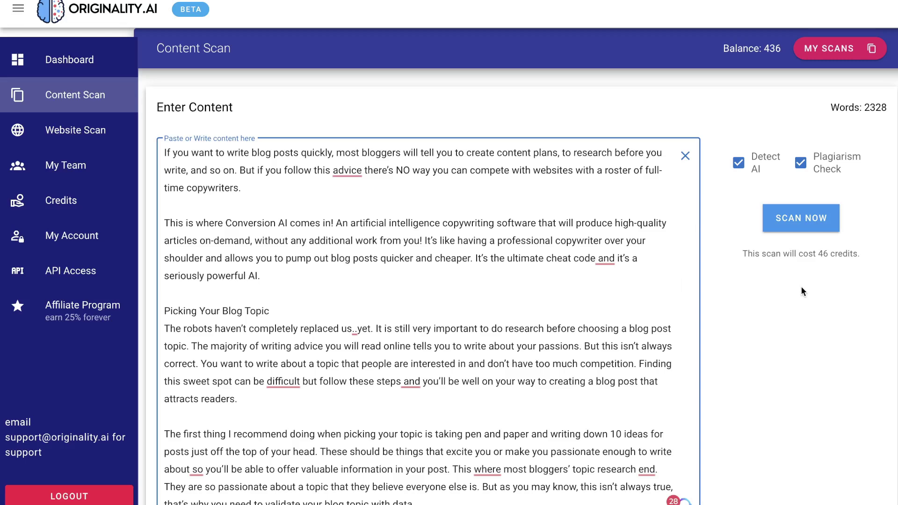
# - Scan the pasted blog post and highlight its 98% original and 2% AI scores
pyautogui.click(801, 218)
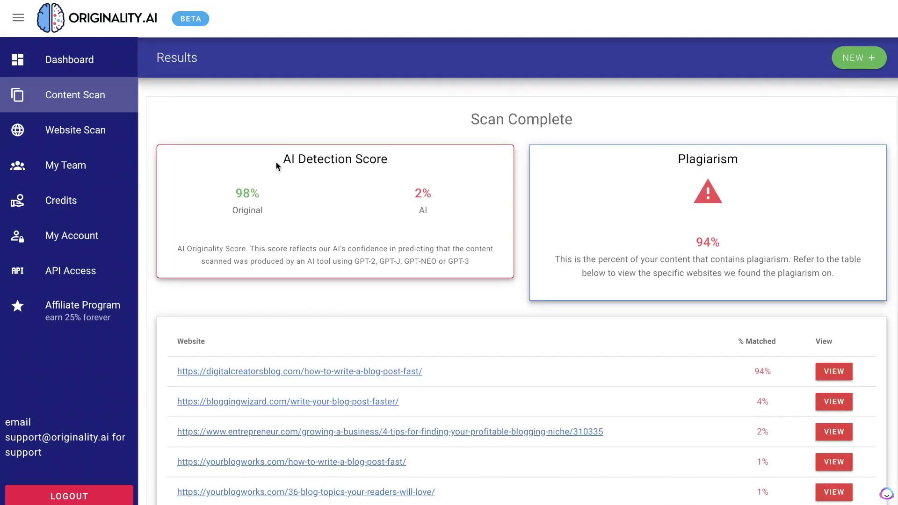
pyautogui.moveTo(276, 162); pyautogui.dragTo(389, 162)
pyautogui.moveTo(235, 194); pyautogui.dragTo(257, 195)
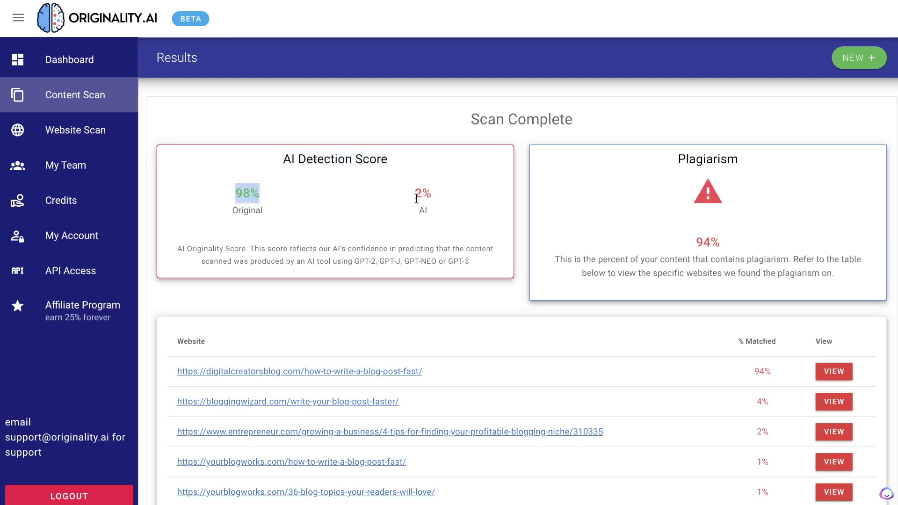
pyautogui.moveTo(417, 198); pyautogui.dragTo(447, 202)
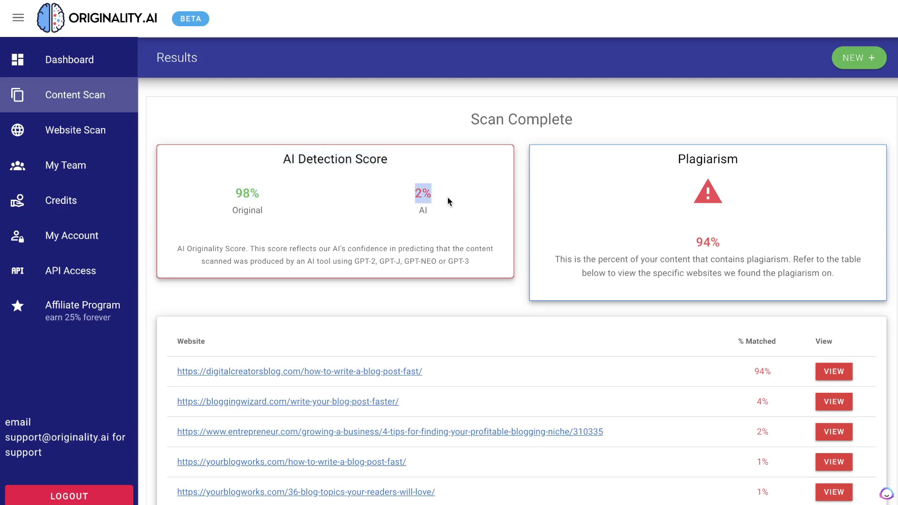
pyautogui.click(714, 213)
# - Scroll down to review the post's 94% plagiarism result
pyautogui.scroll(-2, 686, 144)
pyautogui.moveTo(687, 148); pyautogui.dragTo(723, 149)
pyautogui.scroll(-1, 711, 229)
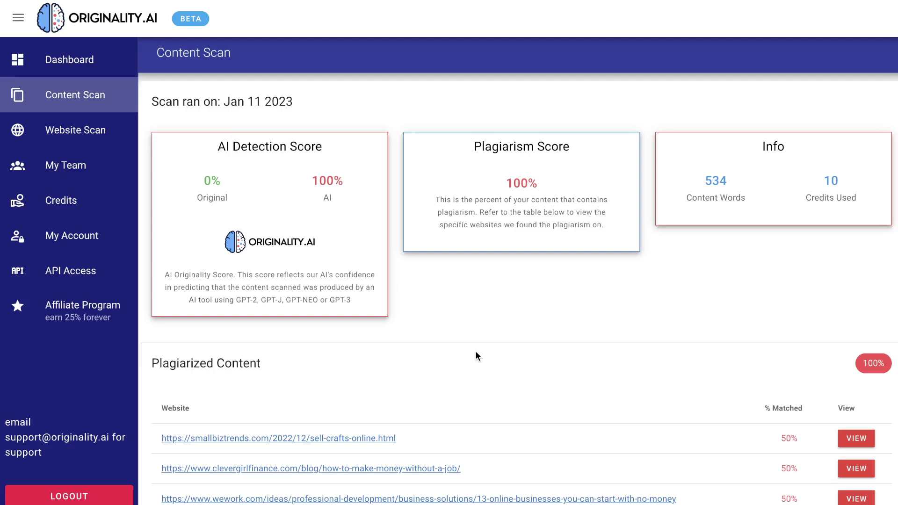
# - Highlight the 534-word report's 100% AI score and copy its original home-business article text
pyautogui.scroll(-7, 475, 352)
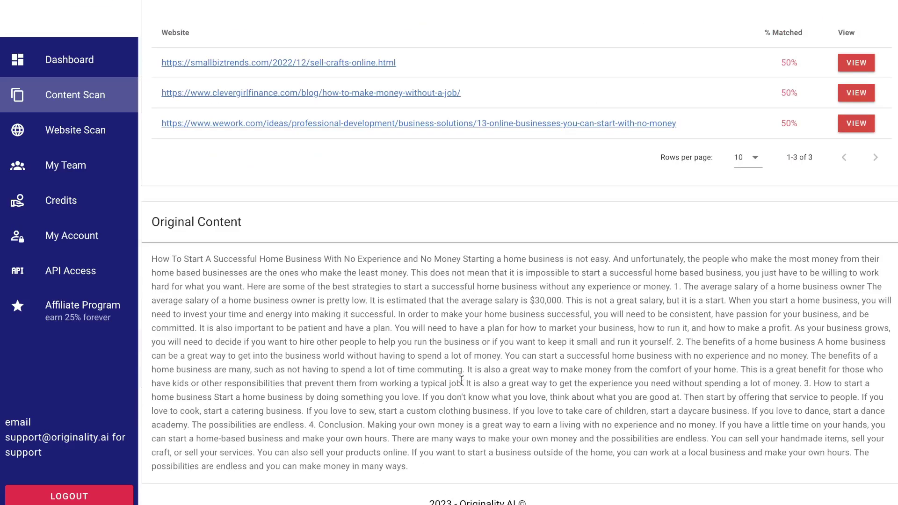
pyautogui.scroll(8, 462, 384)
pyautogui.moveTo(312, 183); pyautogui.dragTo(354, 192)
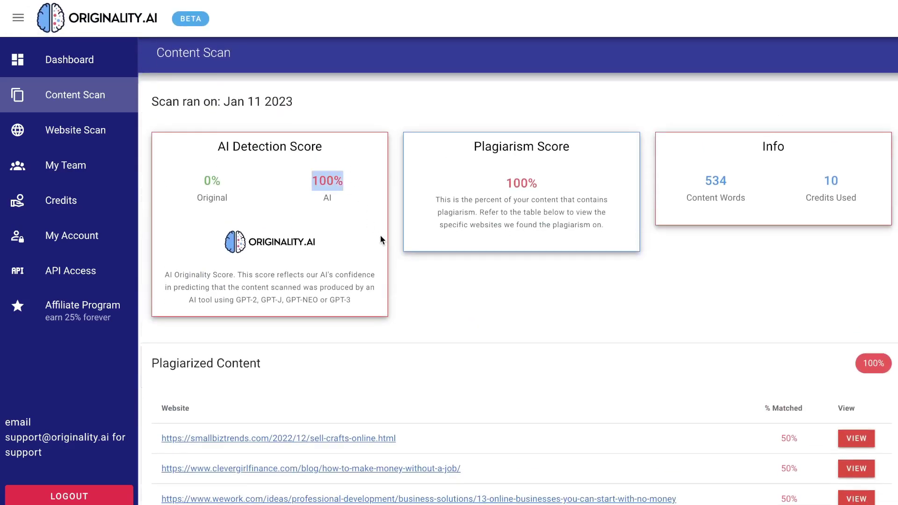
pyautogui.scroll(-8, 381, 237)
pyautogui.tripleClick(372, 300)
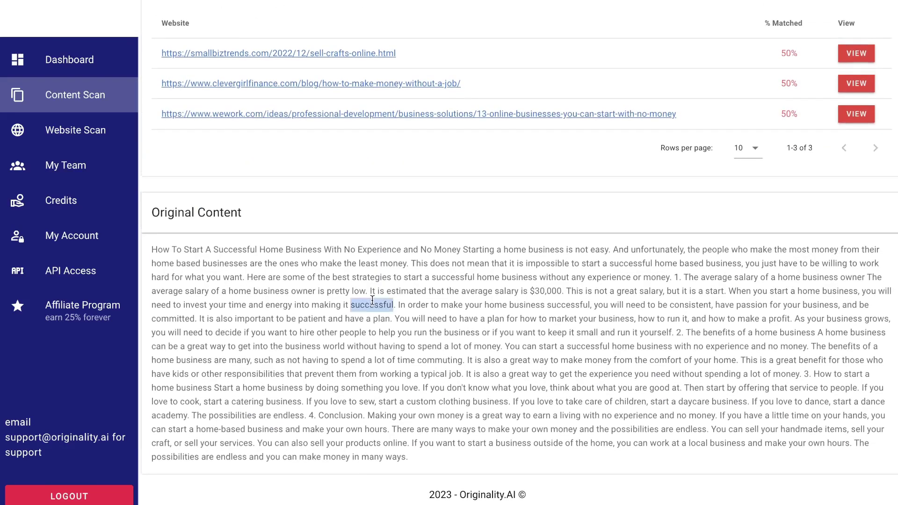
pyautogui.scroll(8, 571, 114)
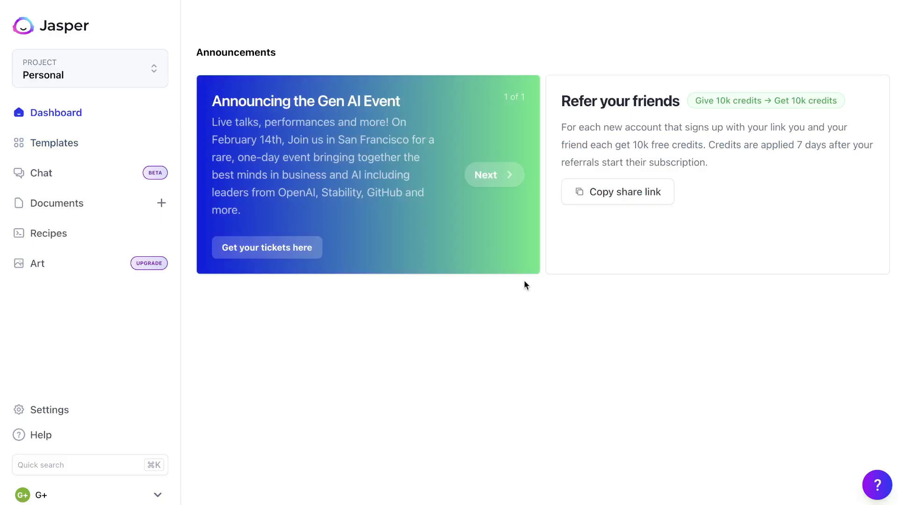
# - Find the Content Improver template in Jasper by searching 'conte'
pyautogui.click(87, 145)
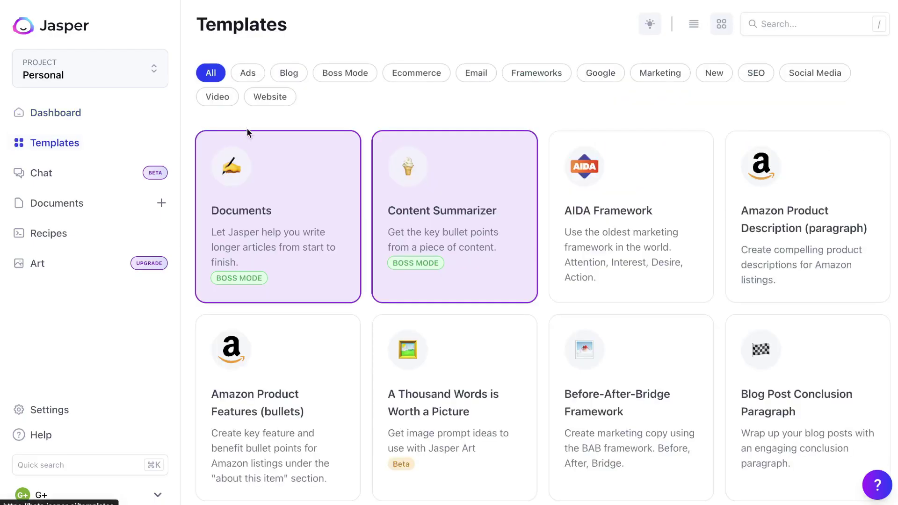
pyautogui.click(755, 27)
pyautogui.write('conte')
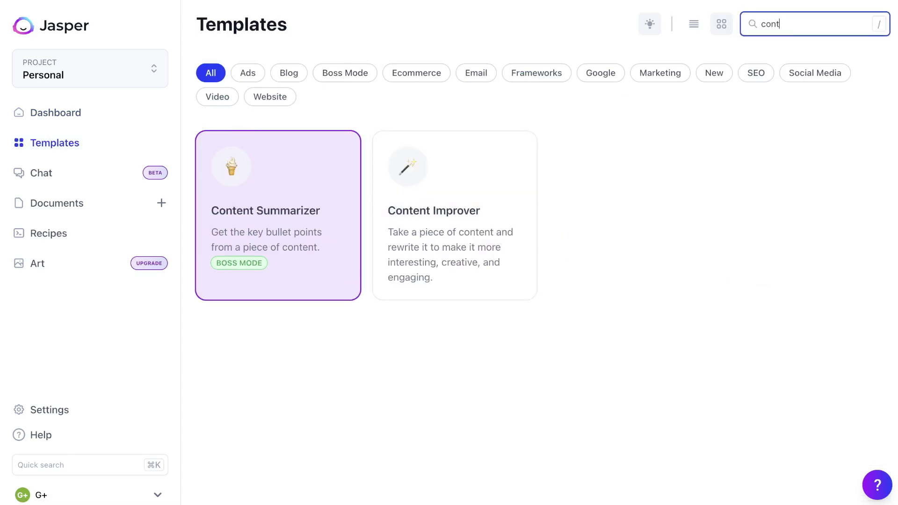
pyautogui.click(521, 210)
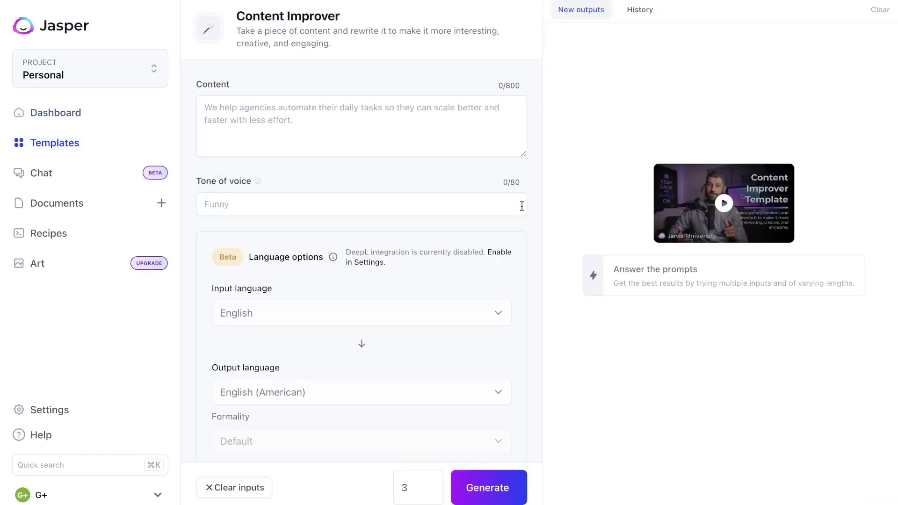
# - Paste the home-business article into Content and generate rewritten versions
pyautogui.click(377, 152)
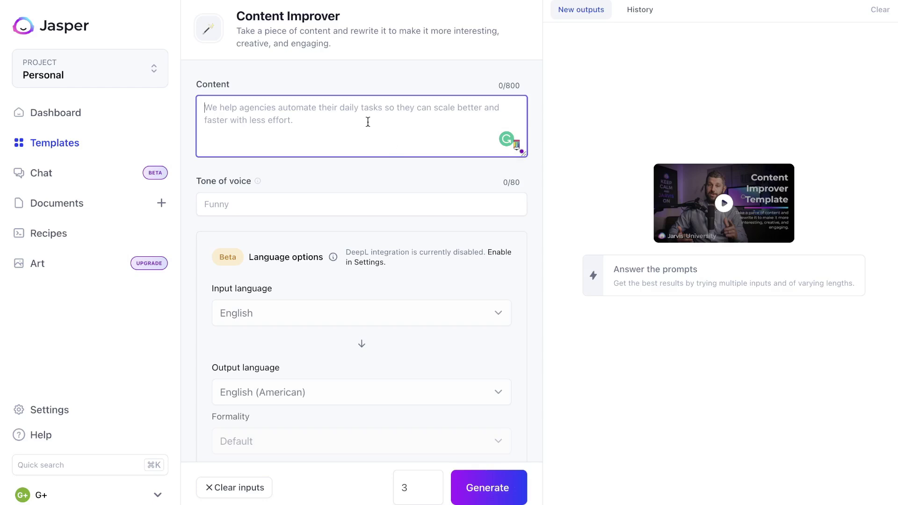
pyautogui.write('How To Start A Successful Home Business With No Experience and No Money Starting a home business is not easy. And unfortunately, the people who make the most money from their home based businesses are the ones who make the least money. This does not mean that it is impossible to start a successful home based business, you just have to be willing to work hard for what you want. Here are some of the best strategies to start a successful home business without any experience or money. 1. The average salary of a home business owner The average salary of a home business owner is pretty low. It is estimated that the average salary is $30,000. This is not a great salary, but it is a start. When you start a home business, you will need to invest your time and energy into making it successful.')
pyautogui.moveTo(423, 234); pyautogui.dragTo(223, 108)
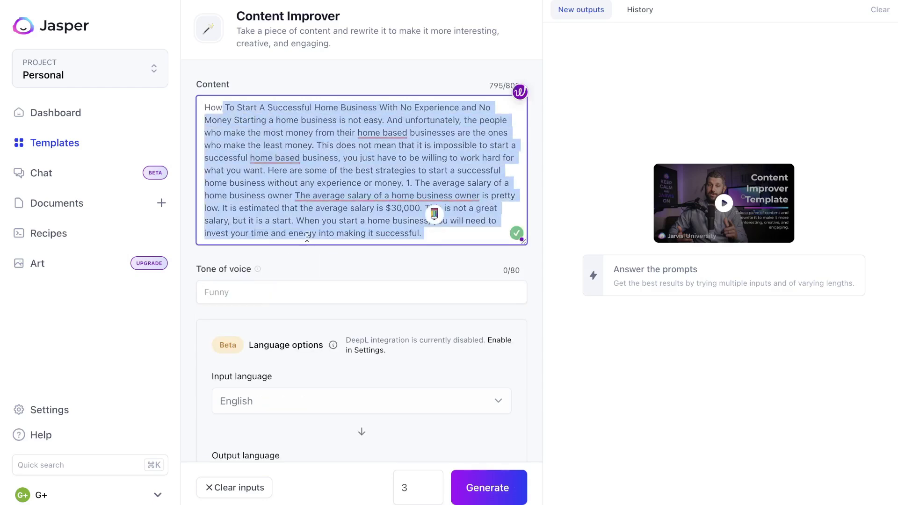
pyautogui.scroll(-4, 307, 237)
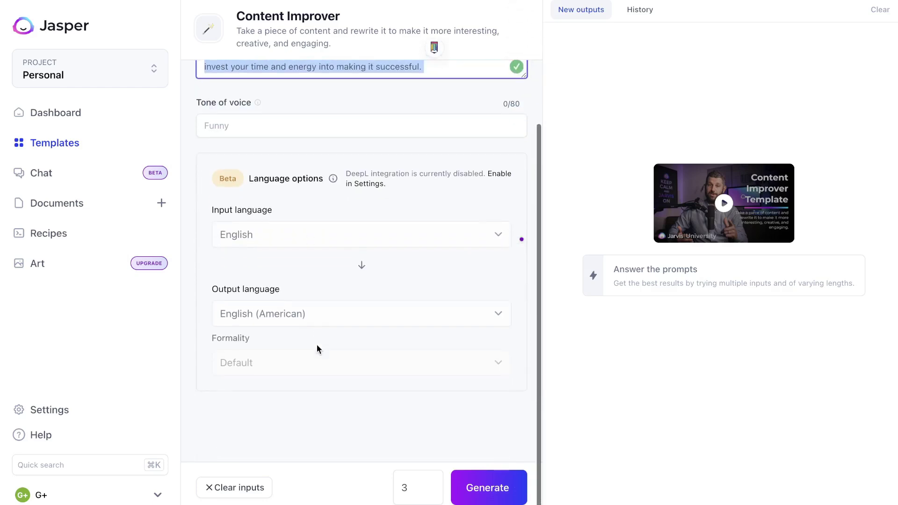
pyautogui.click(461, 484)
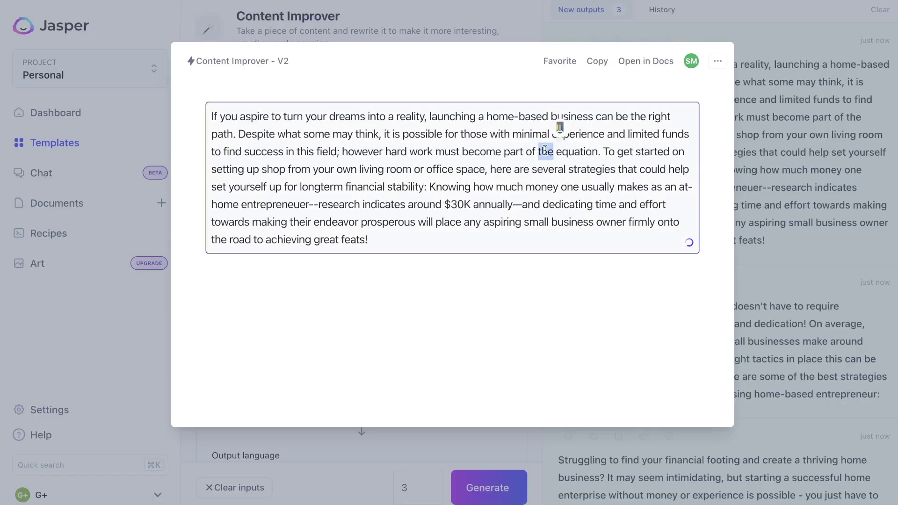
# - Paste one rewritten paragraph into a fresh Originality.AI content scan in a new tab
pyautogui.tripleClick(546, 151)
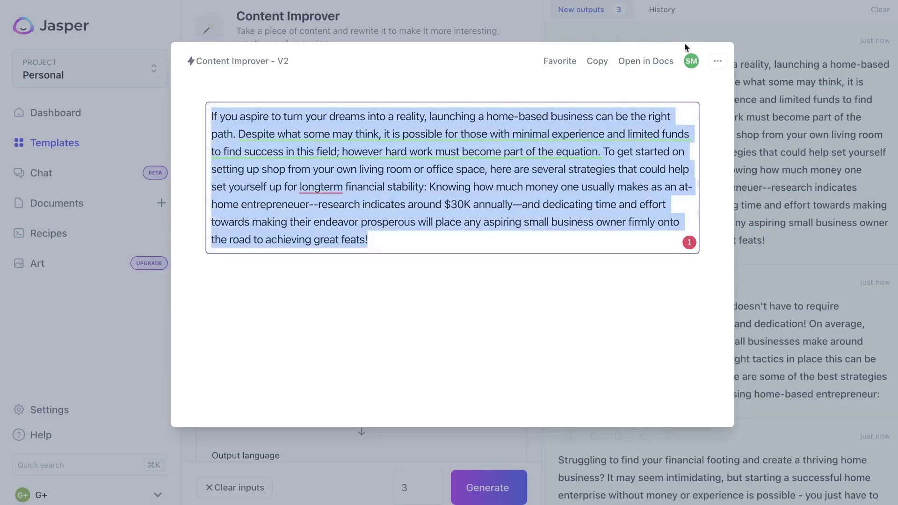
pyautogui.press('Escape')
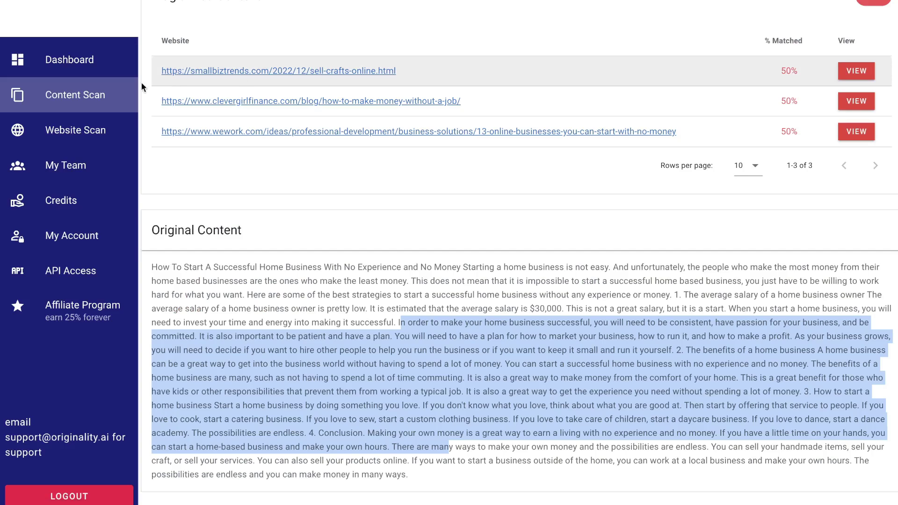
pyautogui.rightClick(104, 94)
pyautogui.press('Escape')
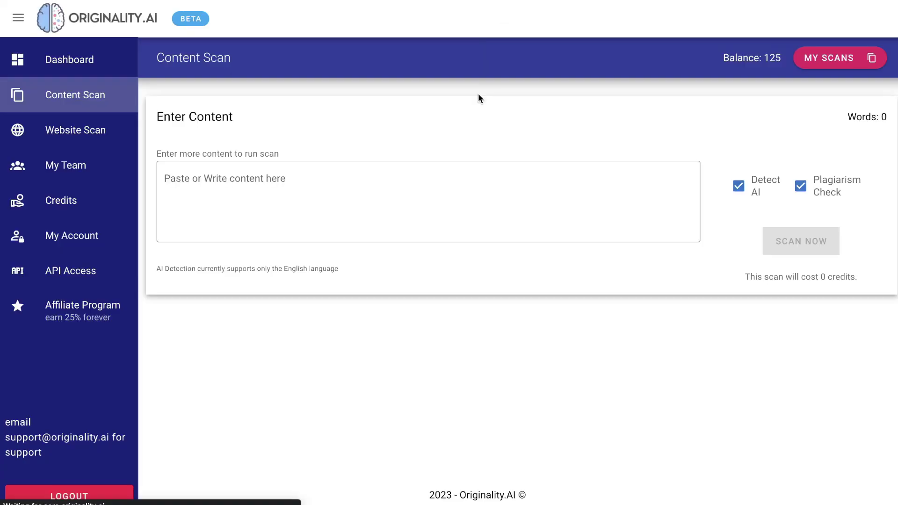
pyautogui.click(419, 184)
pyautogui.write('If you aspire to turn your dreams into a reality, launching a home-based business can be the right path. Despite what some may think, it is possible for those with minimal experience and limited funds to find success in this field; however hard work must become part of the equation. To get started on setting up shop from your own living room or office space, here are several strategies that could help set yourself up for longterm financial stability: Knowing how much money one usually makes as an at-home entrepreneuer--research indicates around $30K annually—and dedicating time and effort towards making their endeavor prosperous will place any aspiring small business owner firmly onto the road to achieving great feats!')
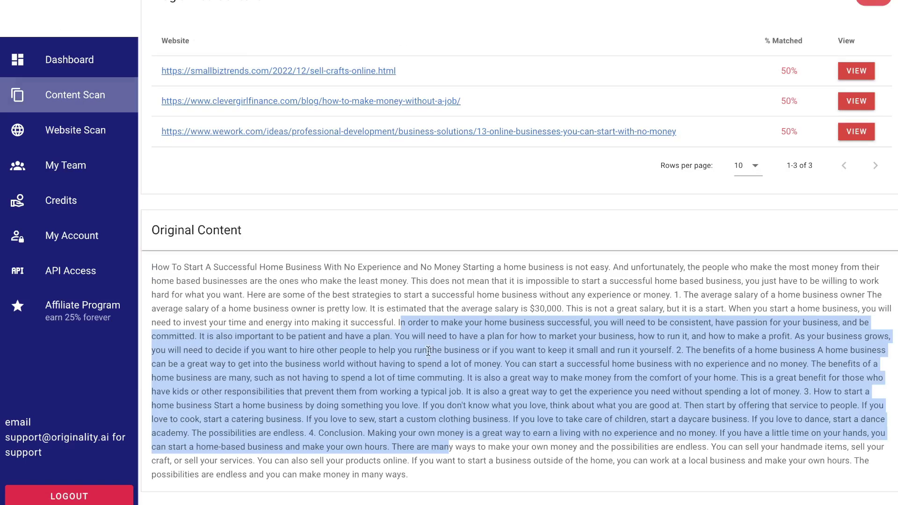
# - Select the article's next chunk and copy another full rewritten output
pyautogui.click(408, 335)
pyautogui.moveTo(395, 323); pyautogui.dragTo(420, 408)
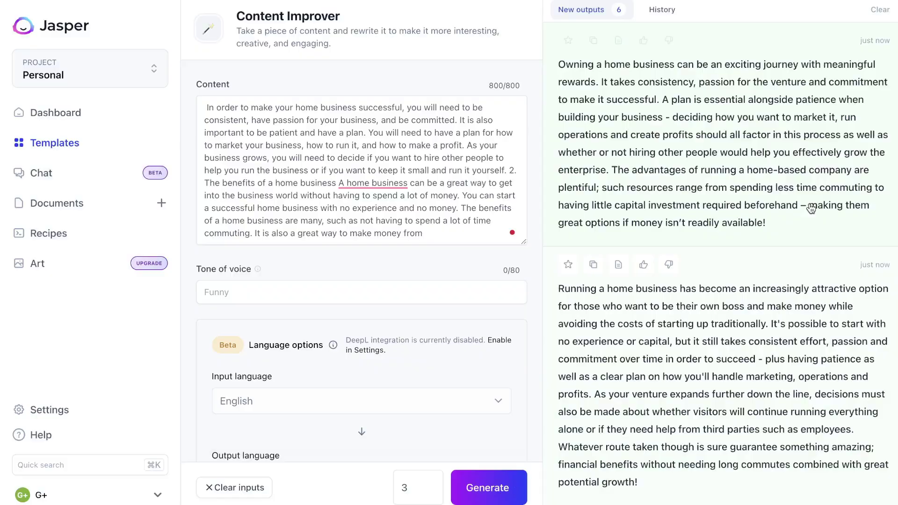
pyautogui.scroll(-3, 811, 208)
pyautogui.click(773, 222)
pyautogui.press('super+a')
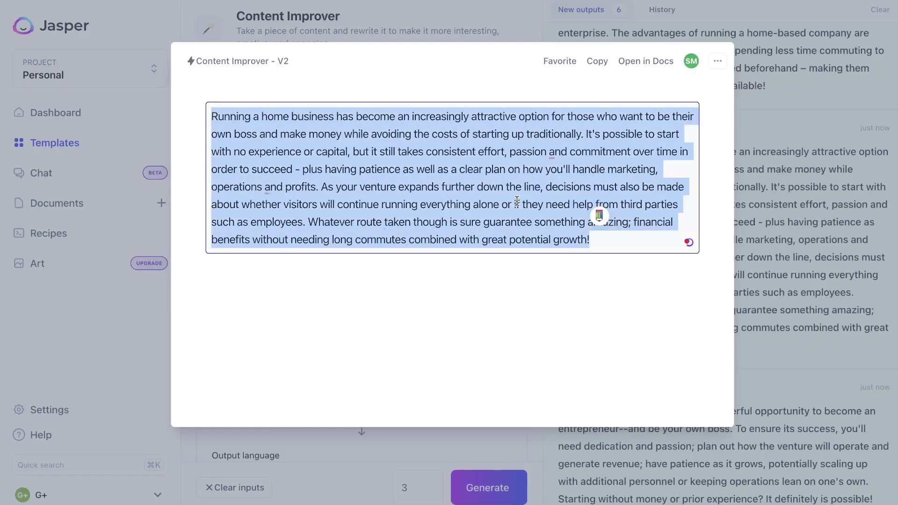
pyautogui.click(811, 192)
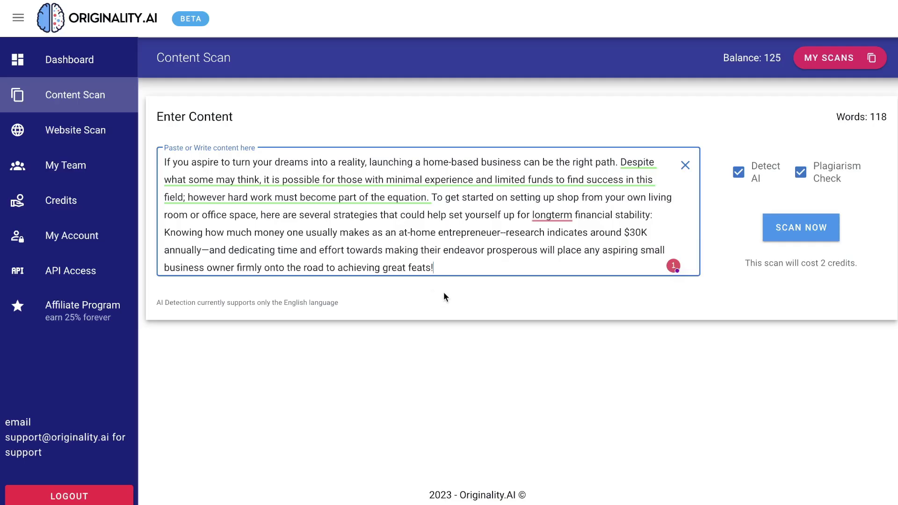
# - Append the second rewrite to the scan text and load the final article chunk into Content
pyautogui.hotkey('ctrl', 'v')
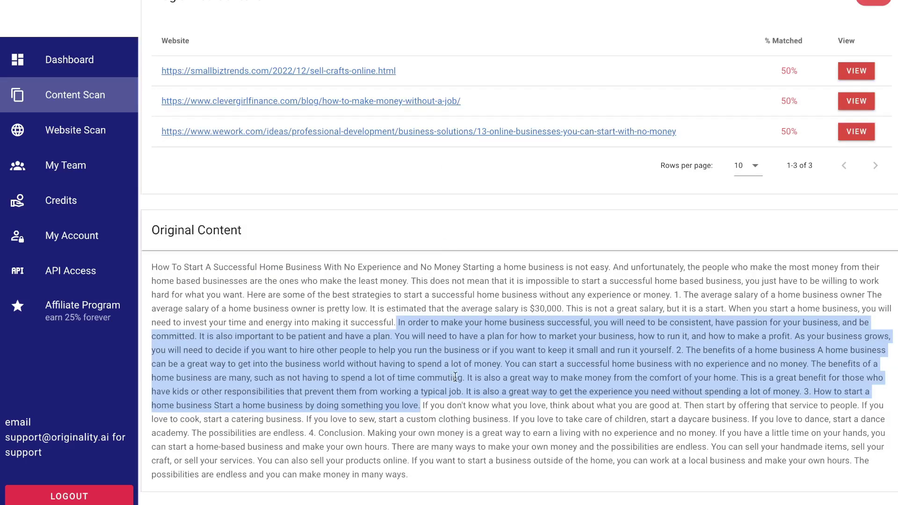
pyautogui.click(456, 376)
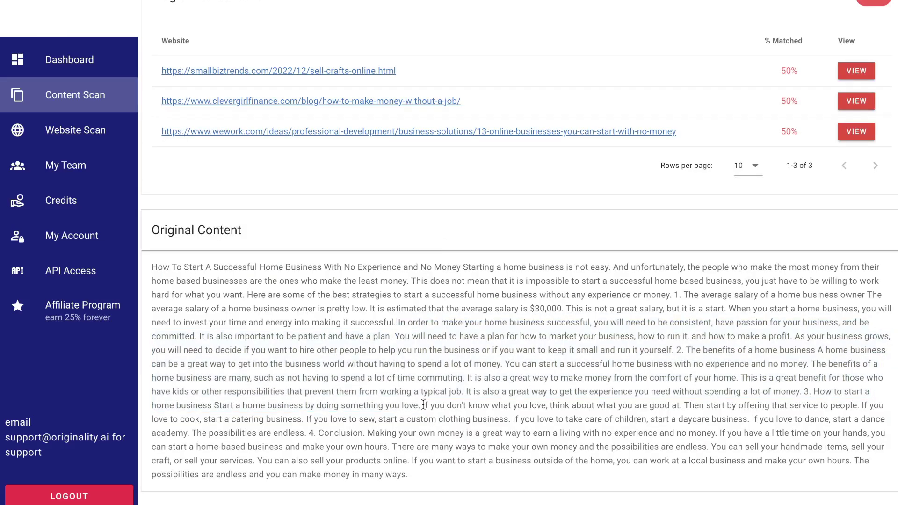
pyautogui.moveTo(423, 405); pyautogui.dragTo(451, 458)
pyautogui.hotkey('ctrl', 'c')
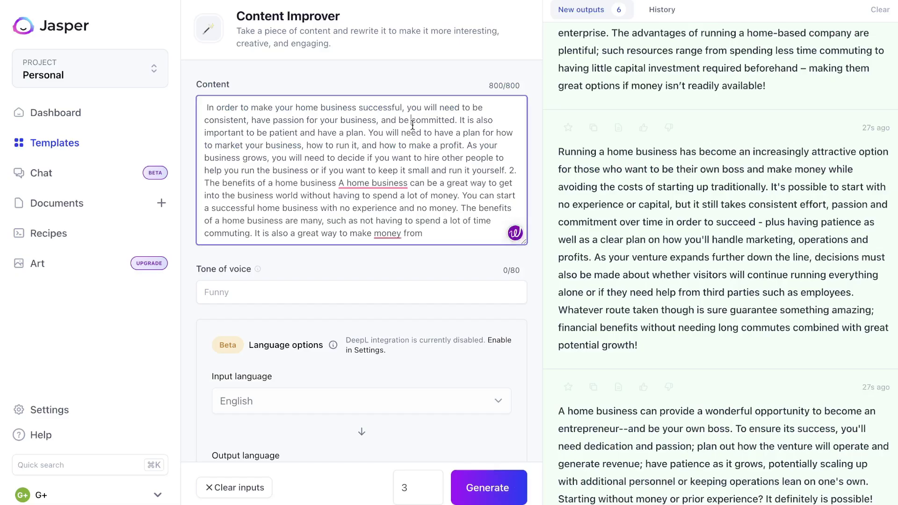
pyautogui.hotkey('ctrl', 'a')
pyautogui.hotkey('ctrl', 'v')
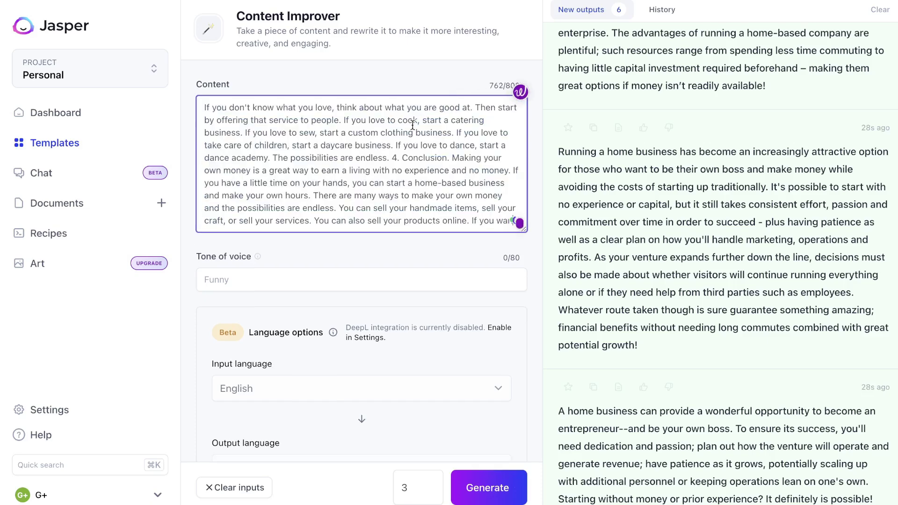
# - Generate rewrites of the final chunk and append one to the 325-word scan text
pyautogui.moveTo(317, 225); pyautogui.dragTo(512, 221)
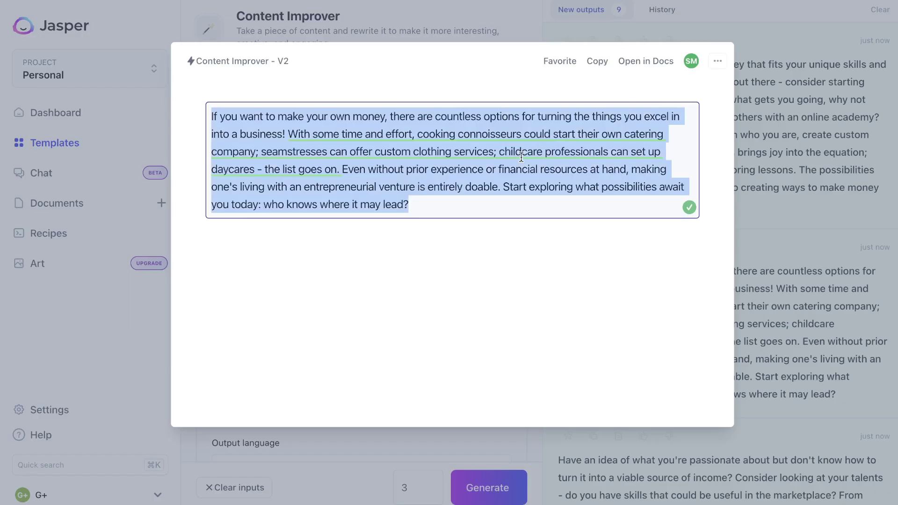
pyautogui.click(781, 88)
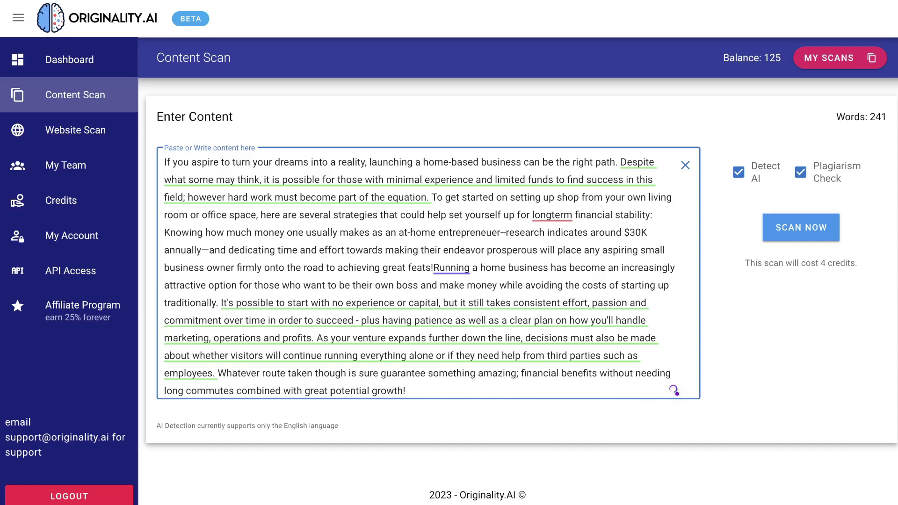
pyautogui.write("If you want to make your own money, there are countless options for turning the things you excel in into a business! With some time and effort, cooking connoisseurs could start their own catering company; seamstresses can offer custom clothing services; childcare professionals can set up daycares - the list goes on. Even without prior experience or financial resources at hand, making one's living with an entrepreneurial venture is entirely doable. Start exploring what possibilities await you today: who knows where it may lead?")
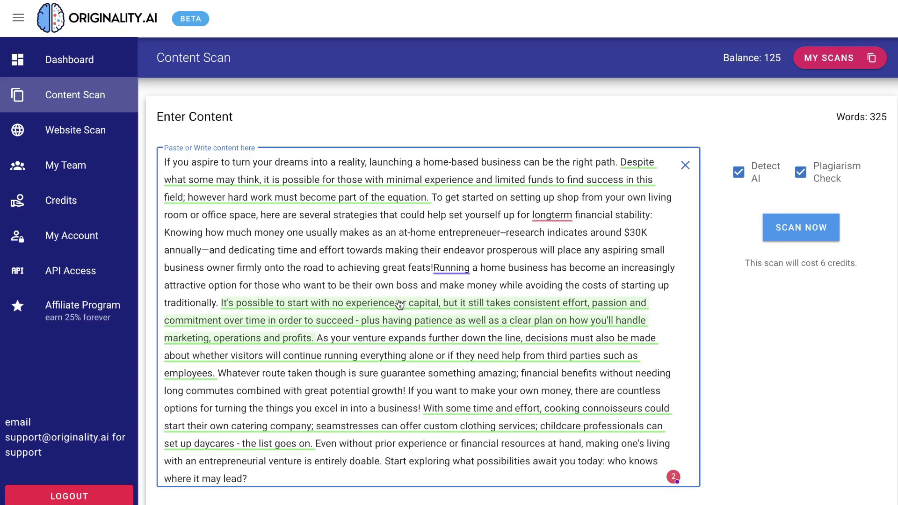
# - Scan the rewrite, highlighting 100% original/0% AI, then the earlier scan's 100% AI and plagiarism
pyautogui.click(784, 232)
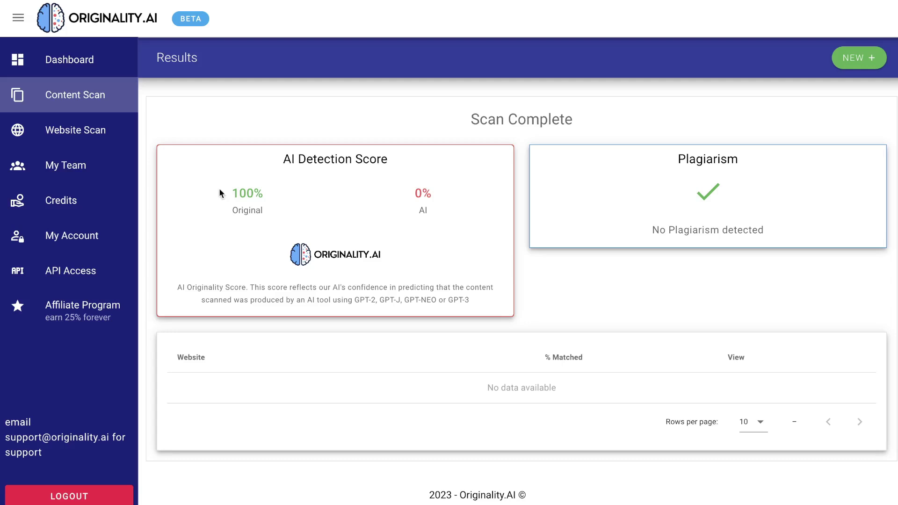
pyautogui.moveTo(219, 188); pyautogui.dragTo(427, 204)
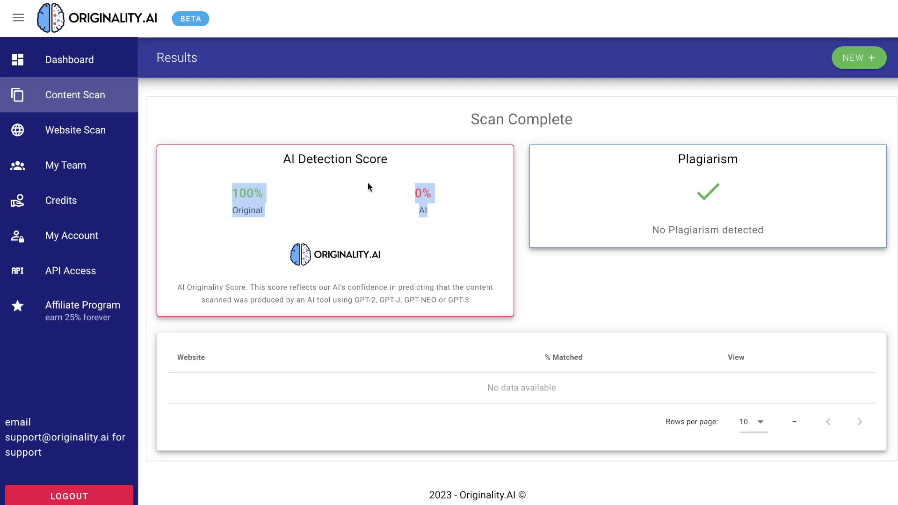
pyautogui.click(455, 197)
pyautogui.moveTo(222, 189); pyautogui.dragTo(475, 192)
pyautogui.click(474, 192)
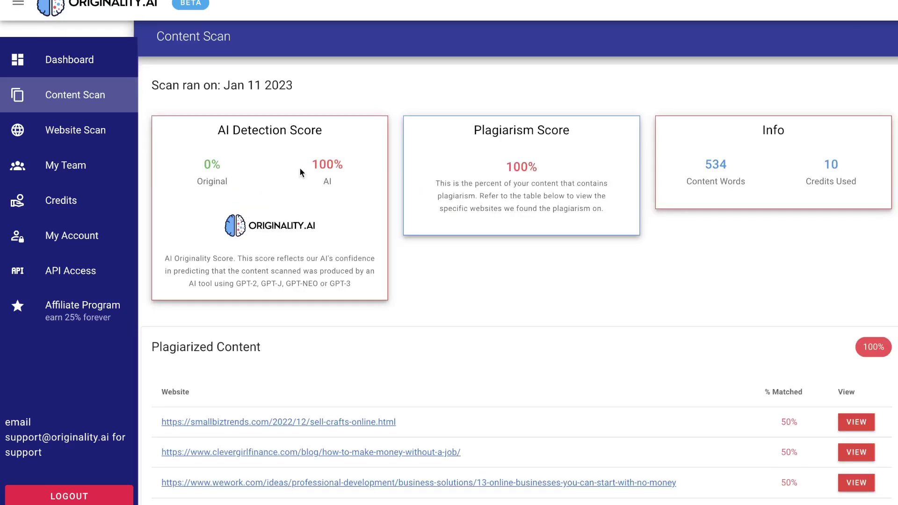
pyautogui.moveTo(312, 165); pyautogui.dragTo(335, 166)
pyautogui.moveTo(506, 167); pyautogui.dragTo(519, 165)
# - View the latest scan's results, then list scanned websites, including digitalcreatorsblog.com (38 pages, 5,409 words)
pyautogui.click(68, 59)
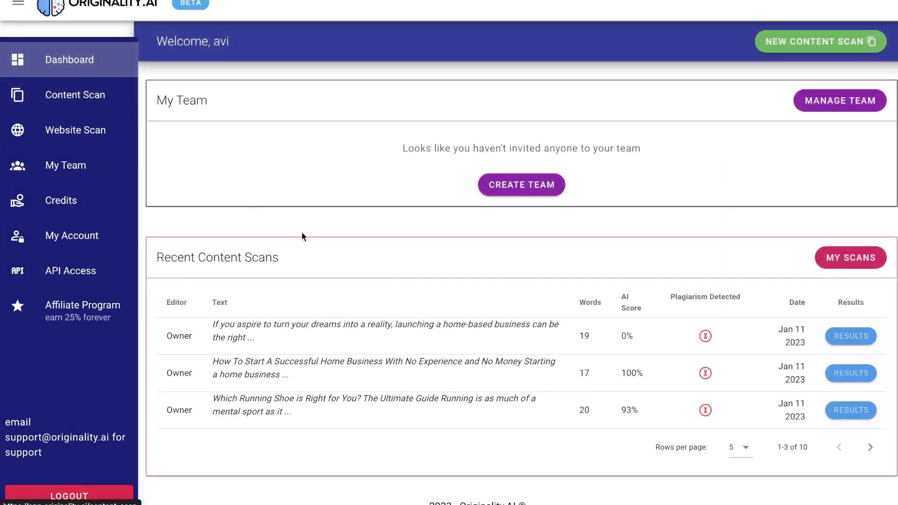
pyautogui.click(842, 337)
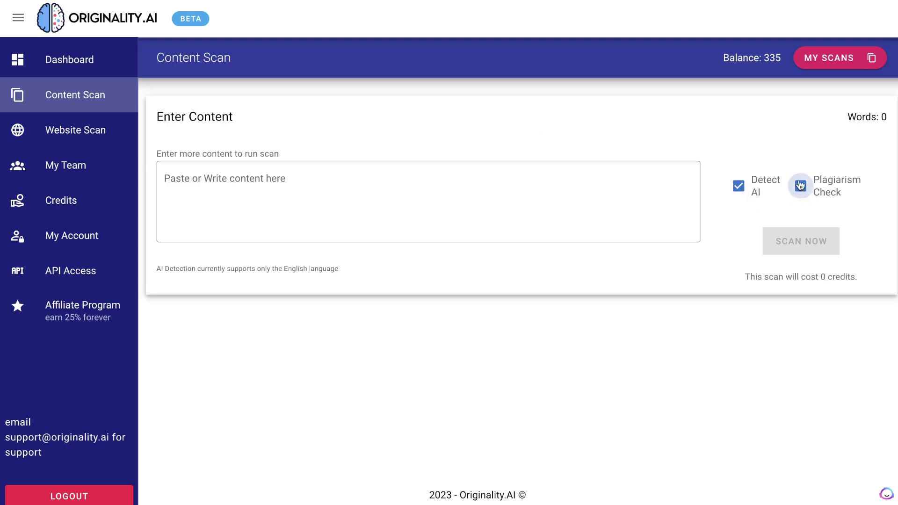
pyautogui.click(110, 135)
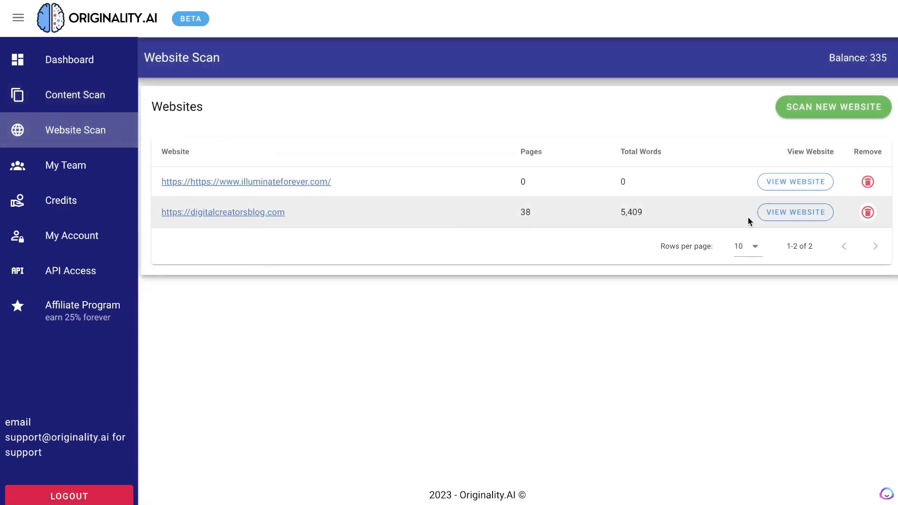
pyautogui.click(772, 213)
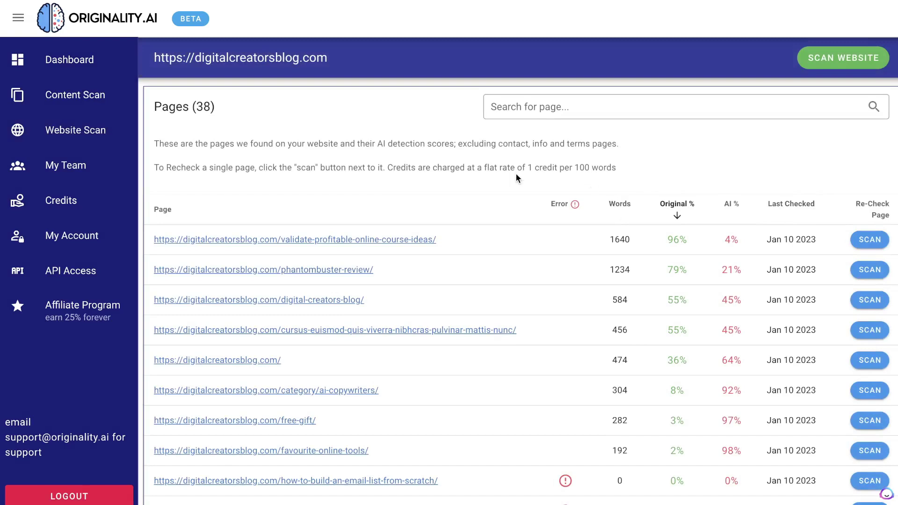
pyautogui.scroll(-1, 517, 176)
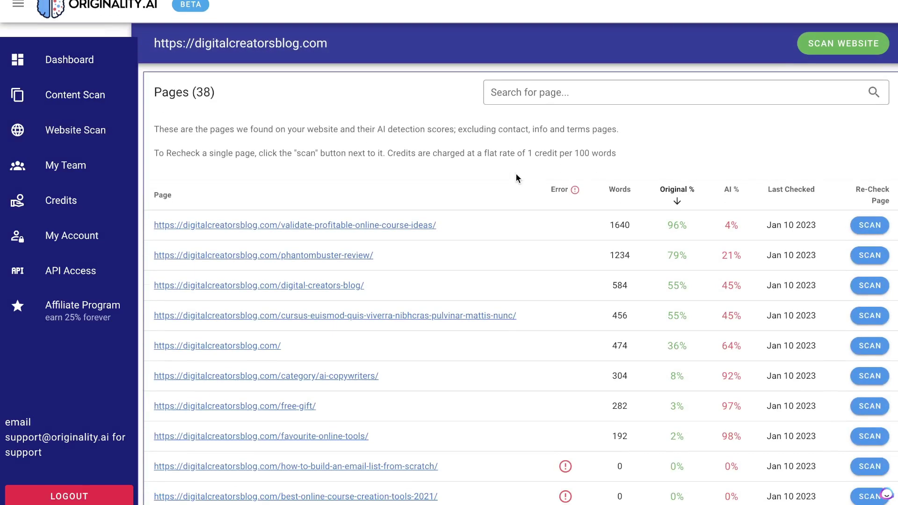
pyautogui.scroll(-1, 545, 178)
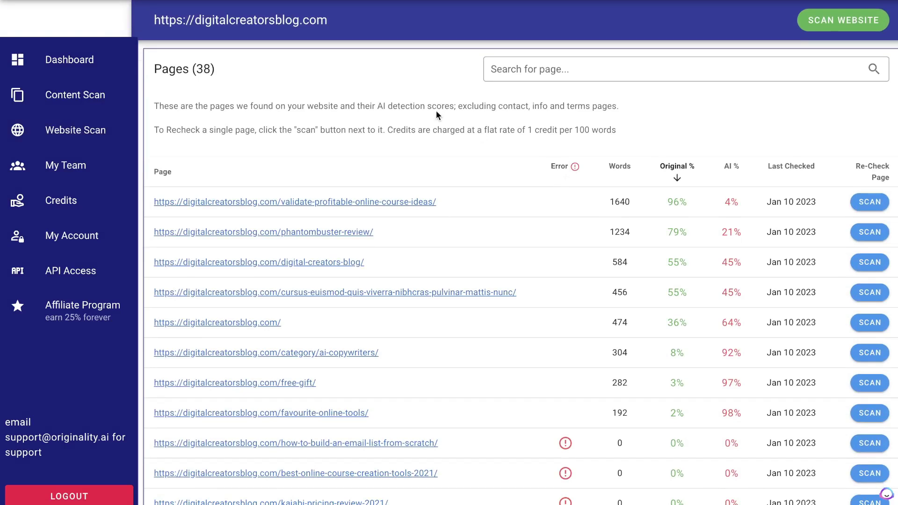
pyautogui.scroll(2, 561, 165)
pyautogui.scroll(-1, 561, 165)
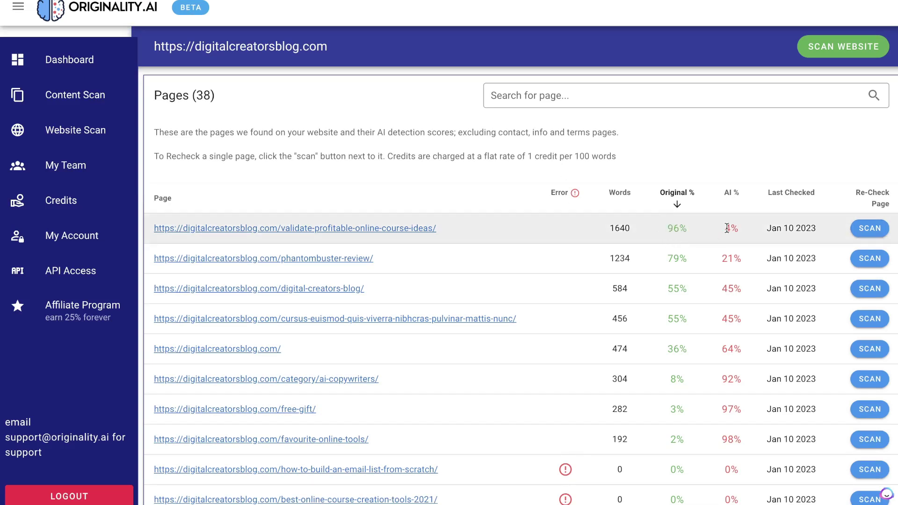
pyautogui.scroll(-1, 678, 213)
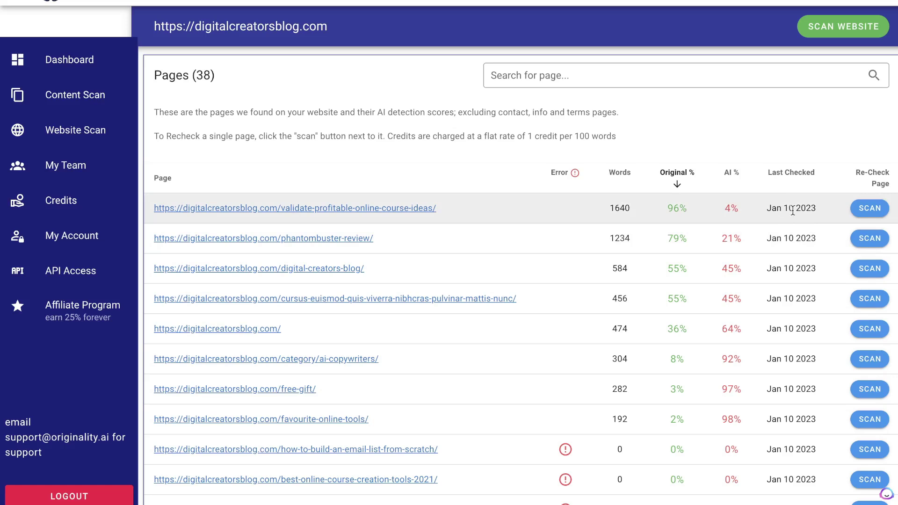
pyautogui.scroll(-1, 720, 150)
pyautogui.scroll(1, 689, 153)
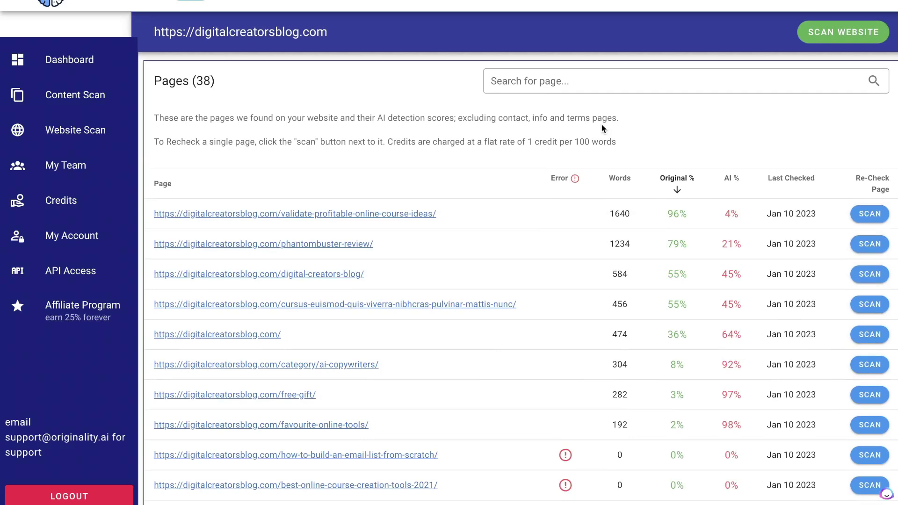
pyautogui.scroll(-1, 602, 124)
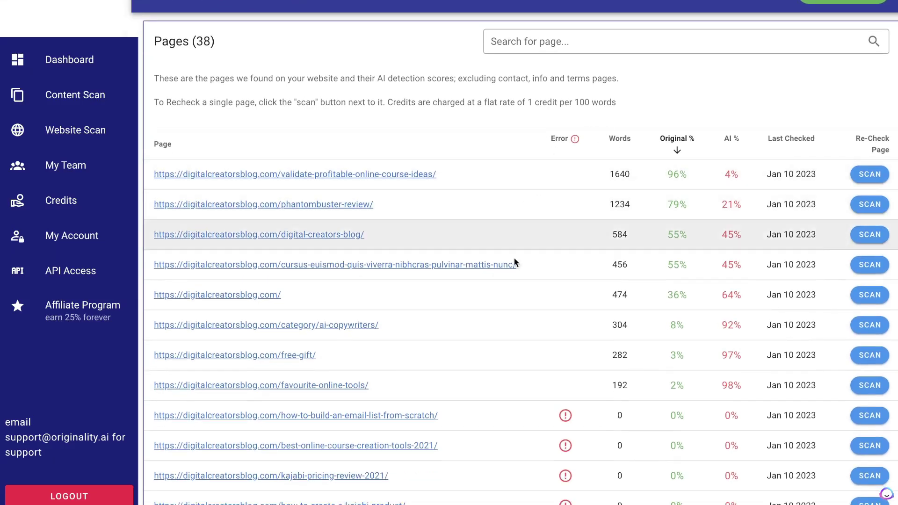
pyautogui.scroll(-1, 596, 326)
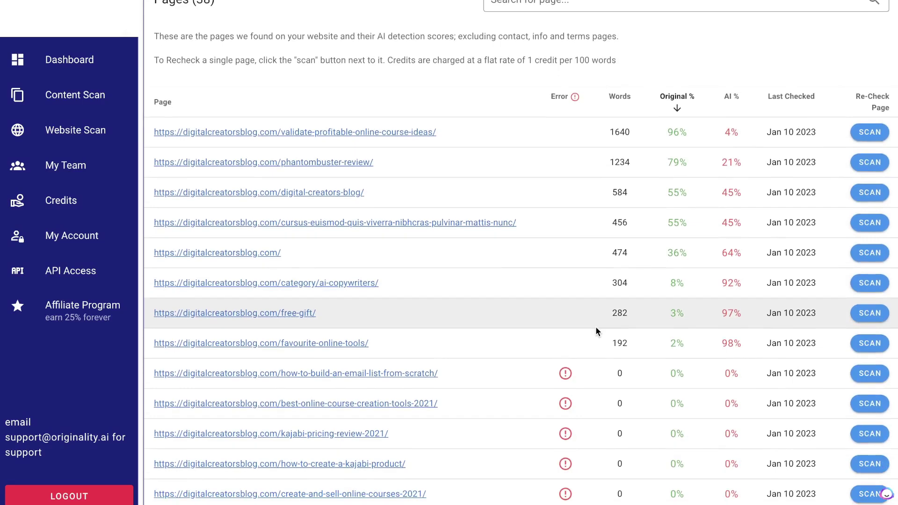
pyautogui.scroll(-1, 593, 363)
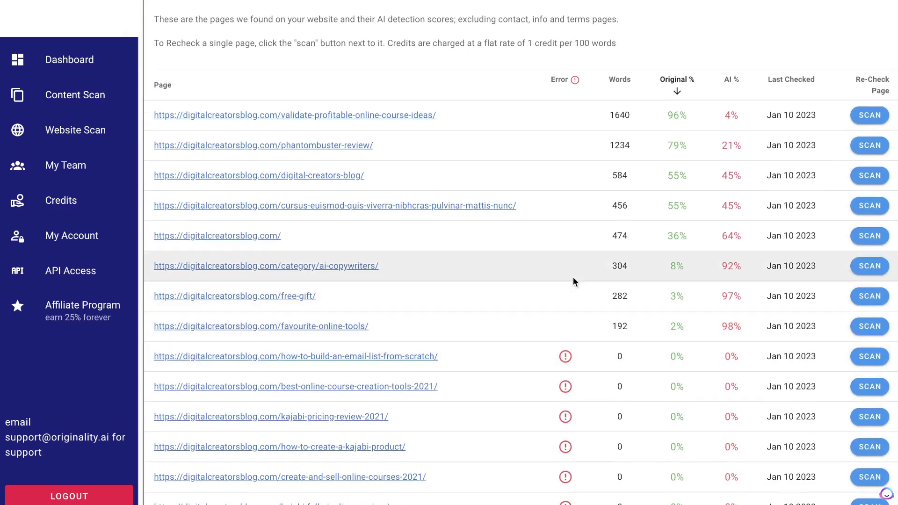
pyautogui.scroll(-1, 605, 276)
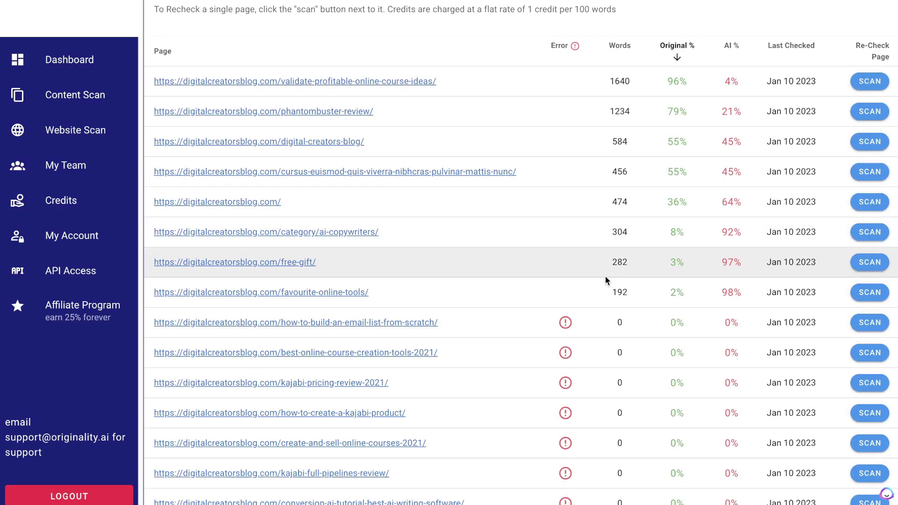
pyautogui.scroll(3, 506, 173)
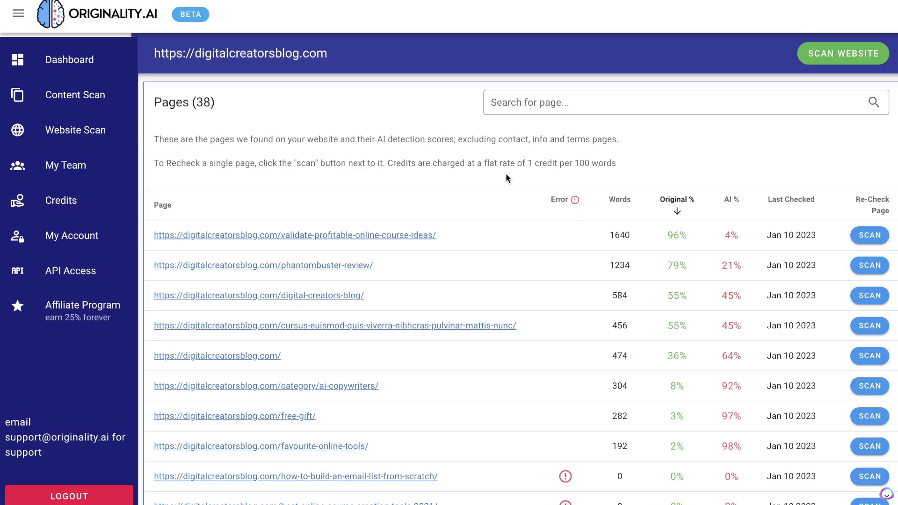
pyautogui.moveTo(527, 164); pyautogui.dragTo(570, 164)
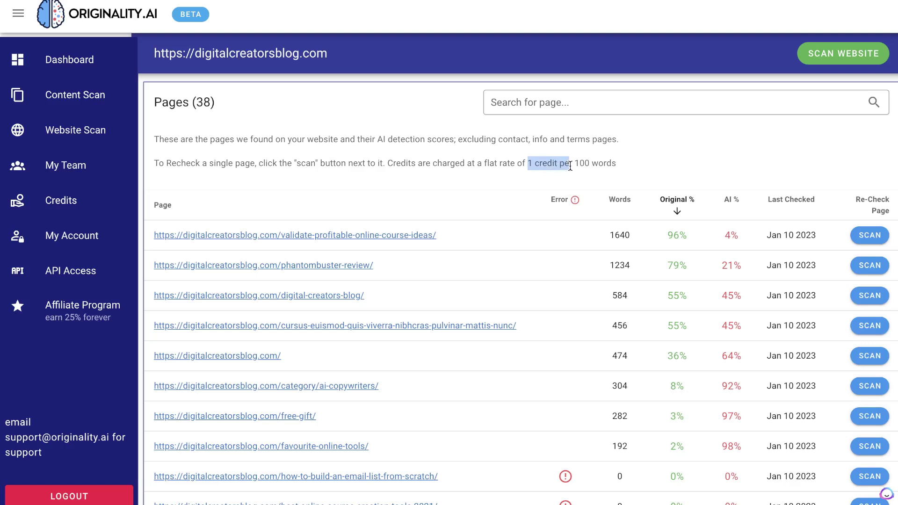
pyautogui.scroll(-1, 623, 164)
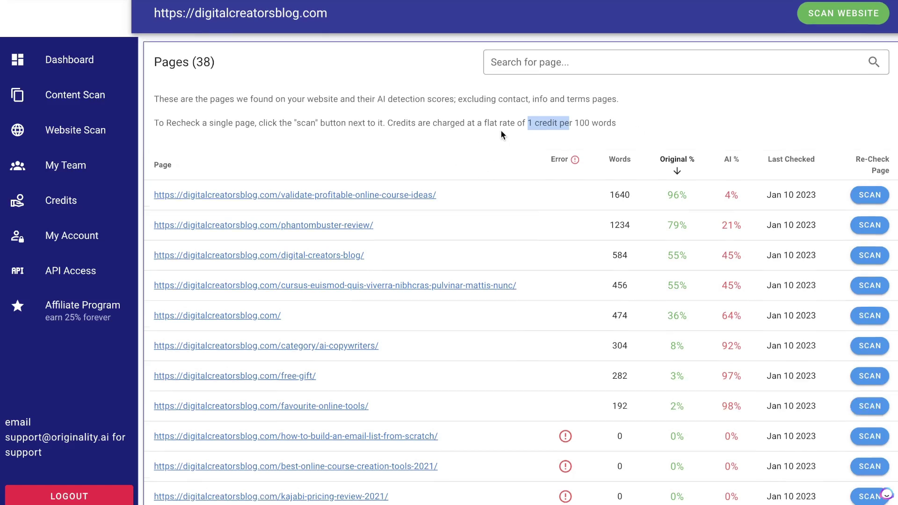
pyautogui.scroll(-1, 501, 133)
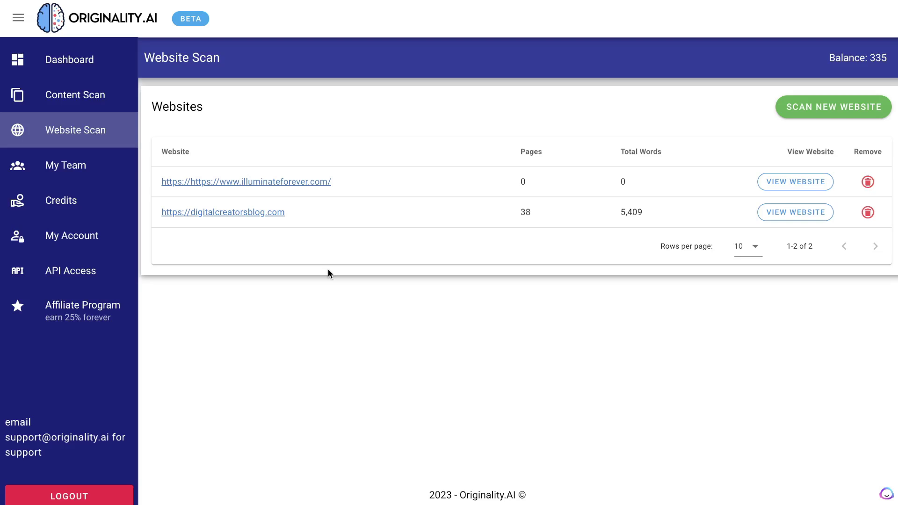
# - Move from the new content scan page back to the scanned websites list
pyautogui.click(93, 94)
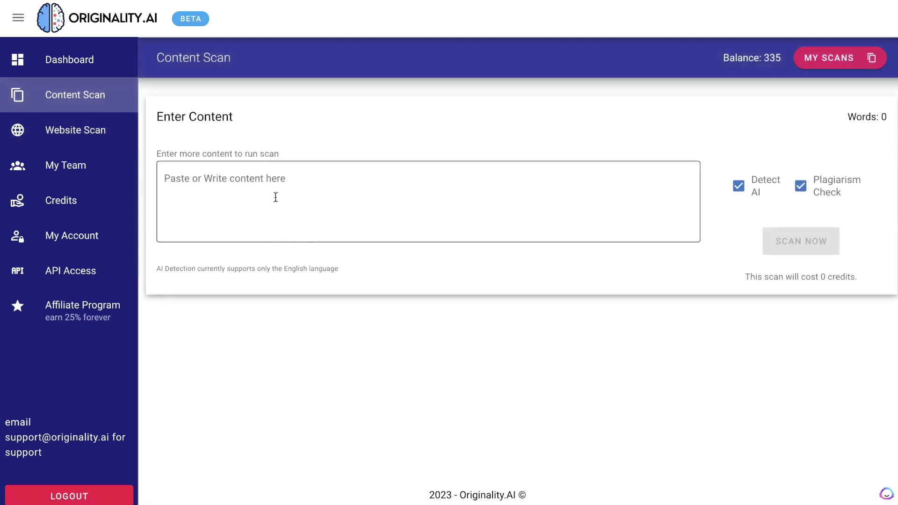
pyautogui.click(104, 130)
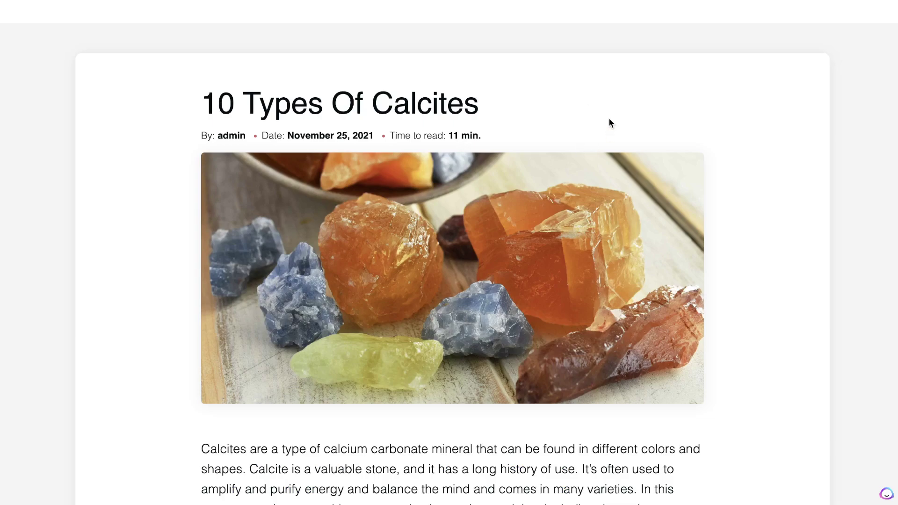
pyautogui.scroll(-10, 610, 123)
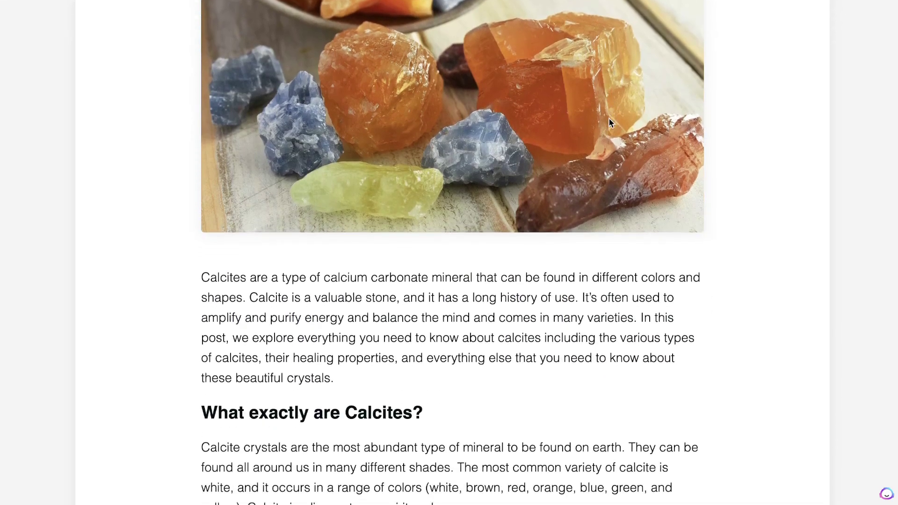
pyautogui.scroll(-3, 609, 123)
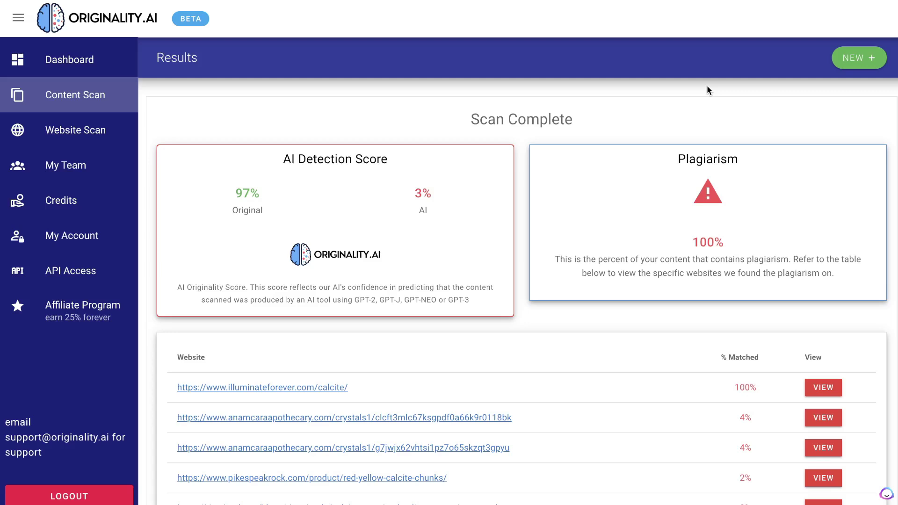
pyautogui.scroll(-1, 405, 229)
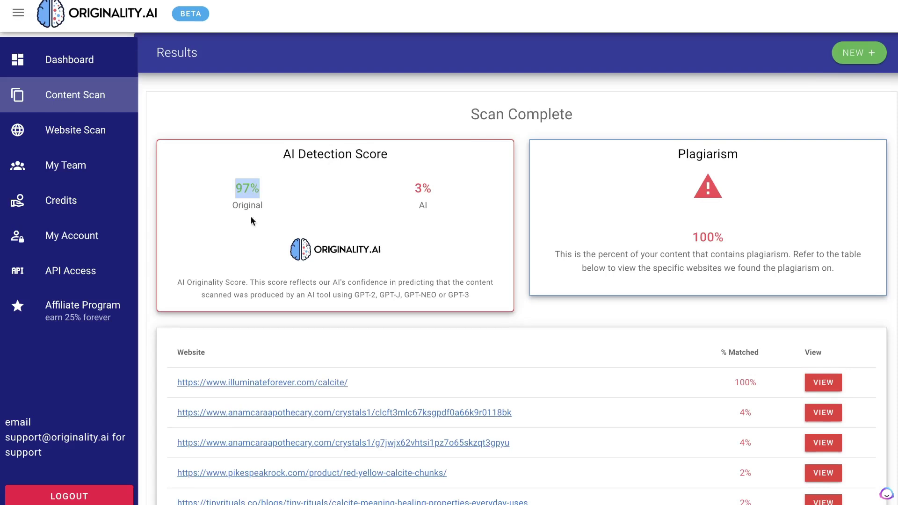
# - Highlight the calcite post's 97% original and 3% AI scores, review the 2% tinyrituals.co match, then clear the highlight
pyautogui.moveTo(413, 187); pyautogui.dragTo(433, 191)
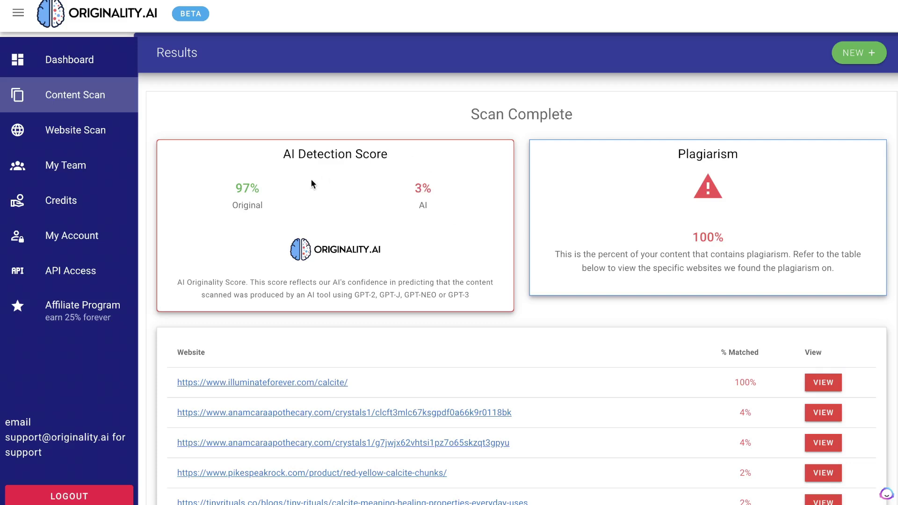
pyautogui.moveTo(217, 176); pyautogui.dragTo(335, 254)
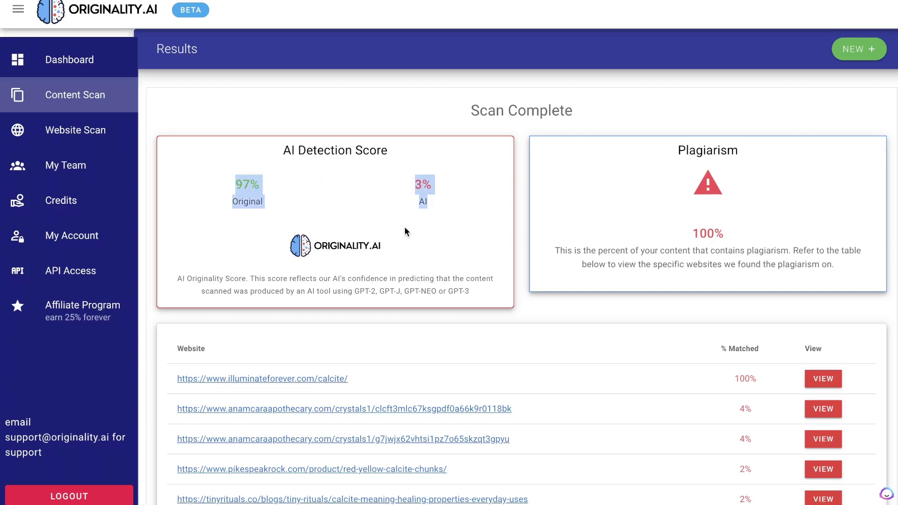
pyautogui.scroll(-1, 405, 231)
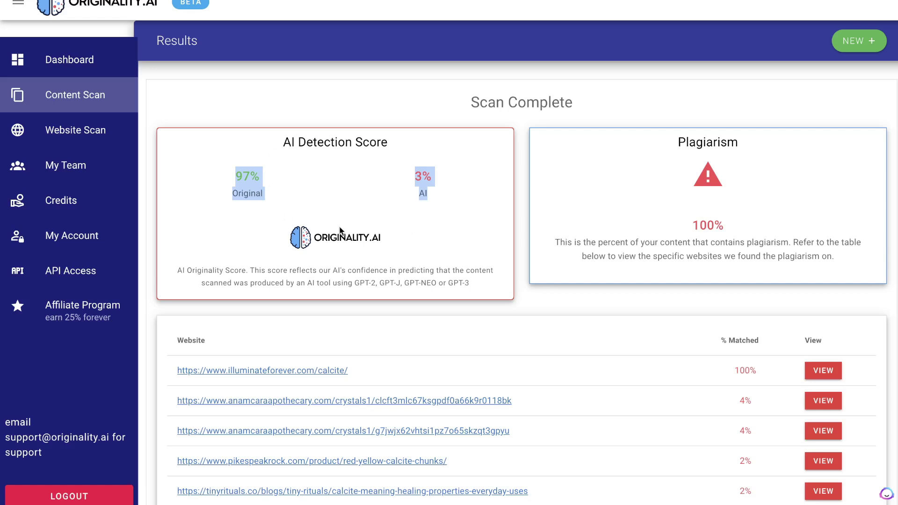
pyautogui.click(395, 188)
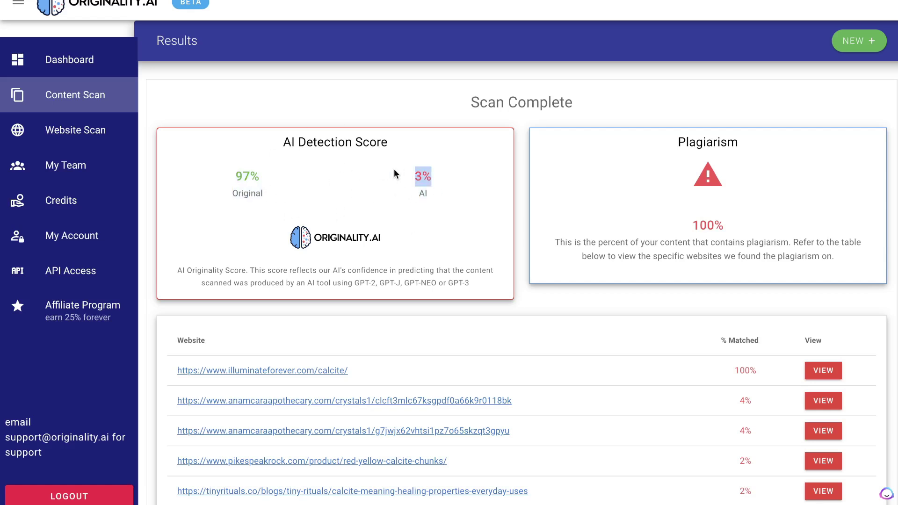